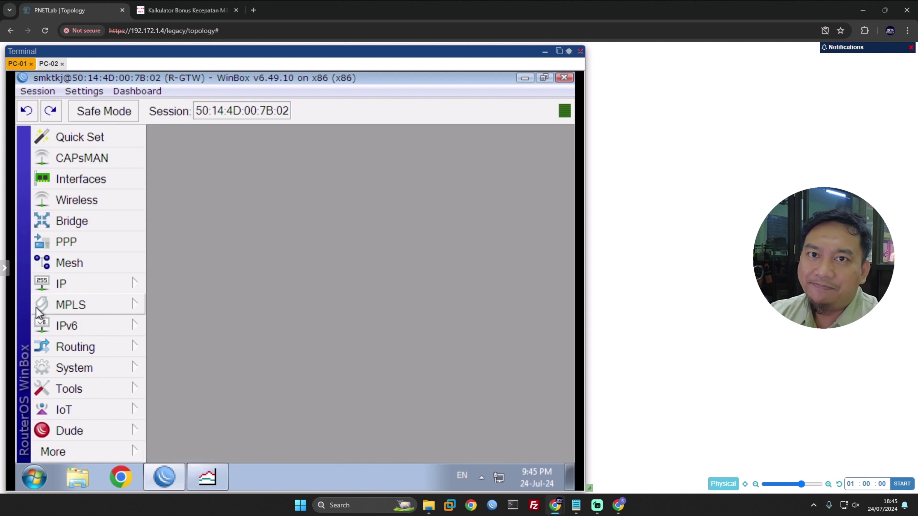
# - Open a new terminal on the router, shorten its window, and continue past the welcome notice to the command prompt
pyautogui.click(109, 450)
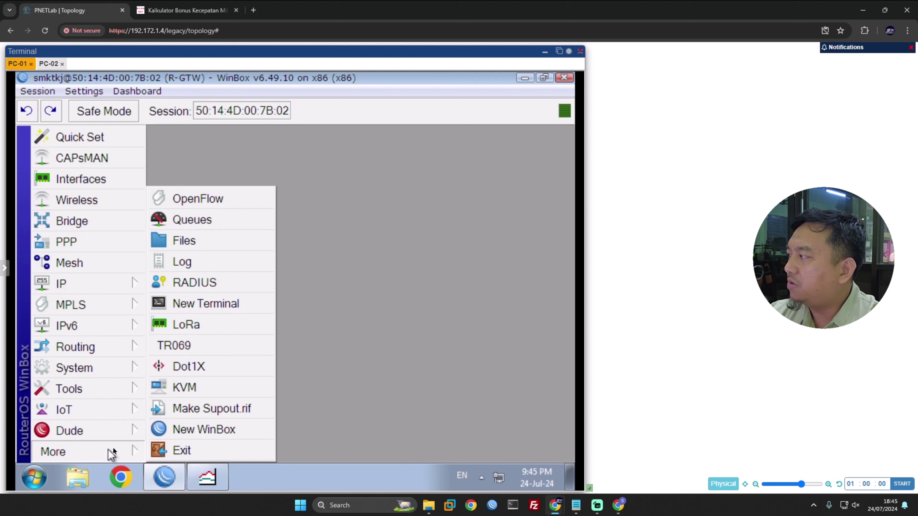
pyautogui.click(209, 308)
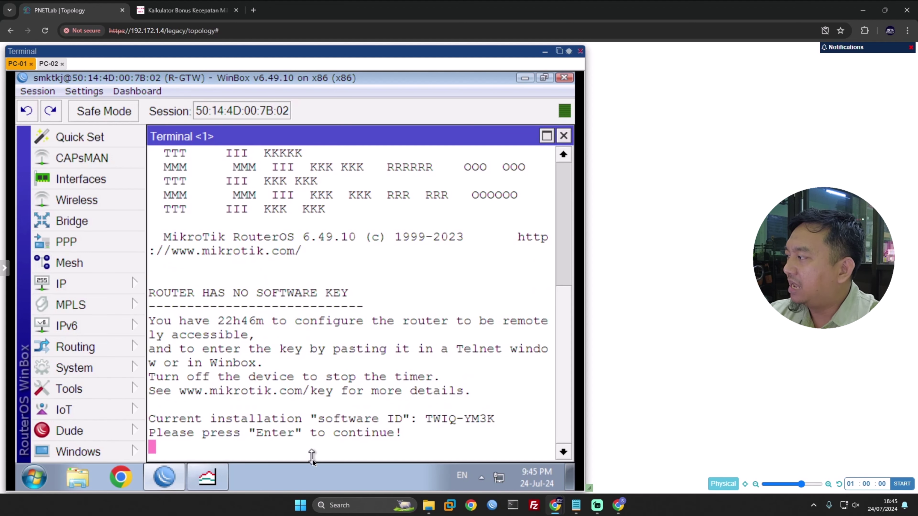
pyautogui.moveTo(312, 461); pyautogui.dragTo(338, 322)
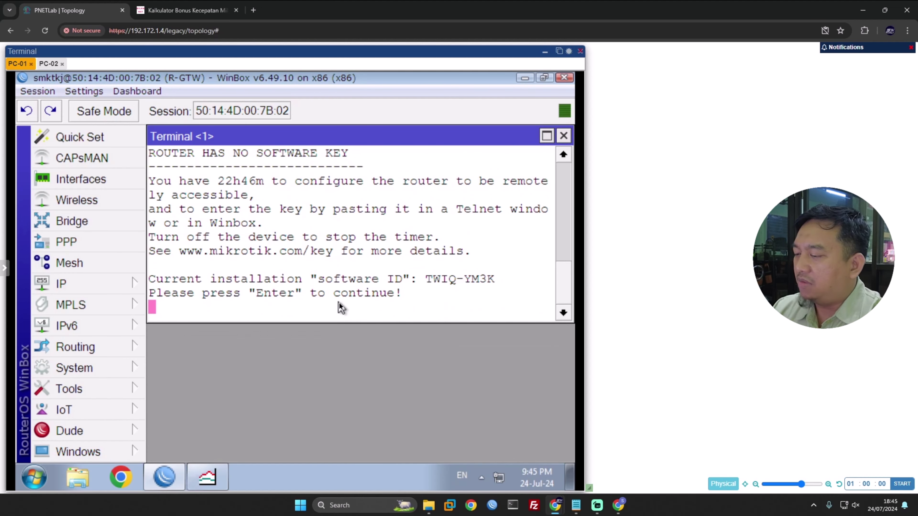
pyautogui.press('Return')
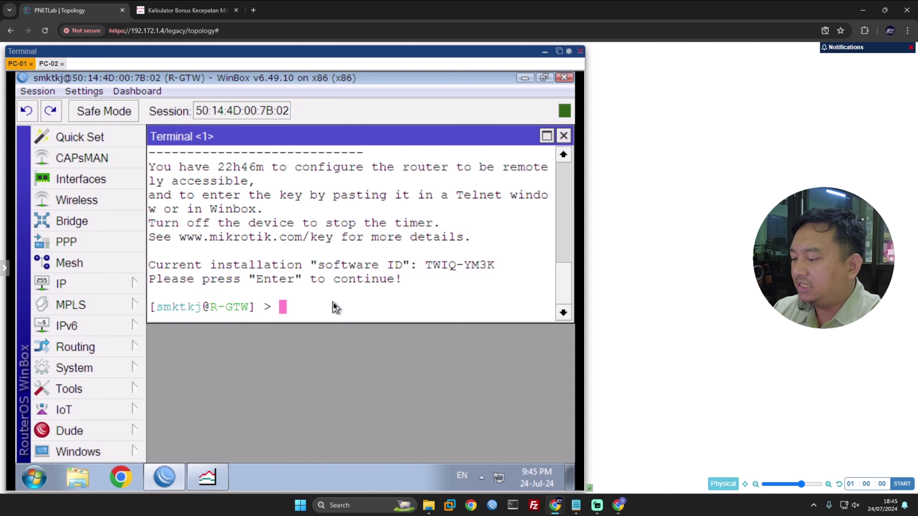
# - Add a simple queue named Total-BW with max-limit 8M/8M and target 192.168.1.0/24 through the terminal
pyautogui.write('qu')
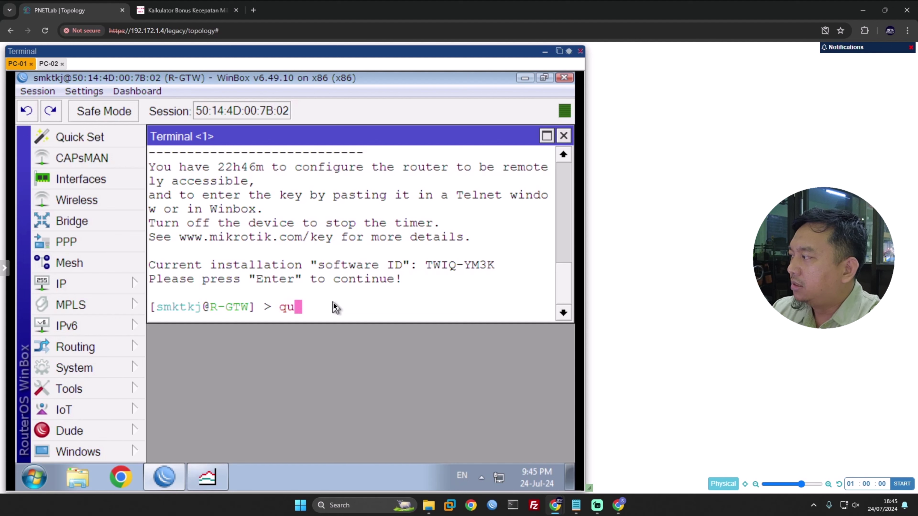
pyautogui.press('Tab')
pyautogui.write('simple a')
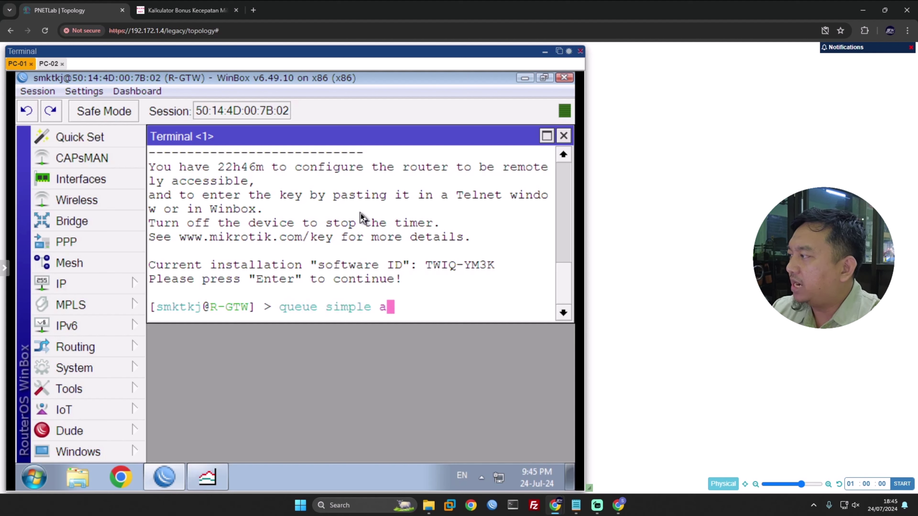
pyautogui.write('dd name=')
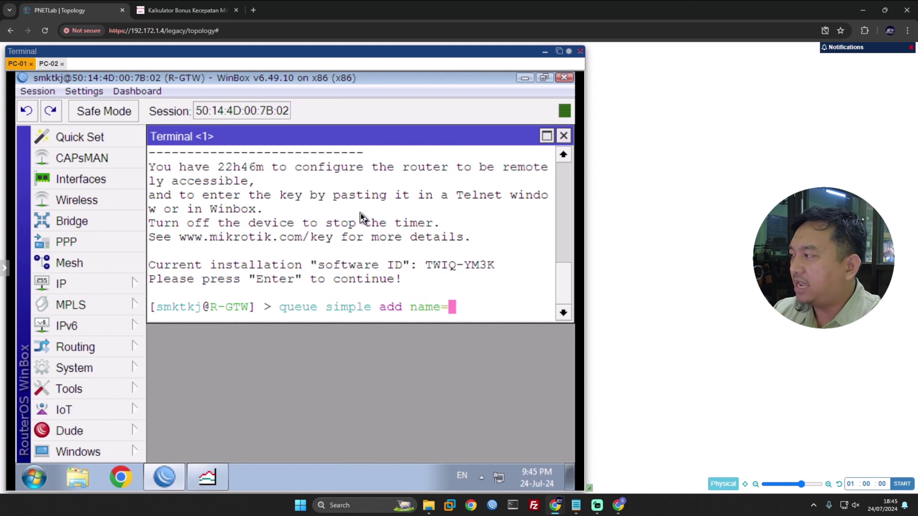
pyautogui.write('To')
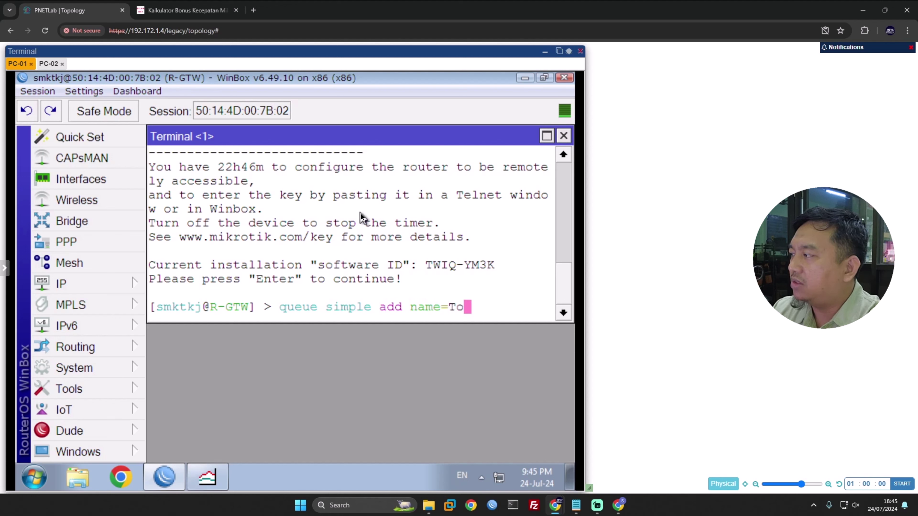
pyautogui.write('tal-BW')
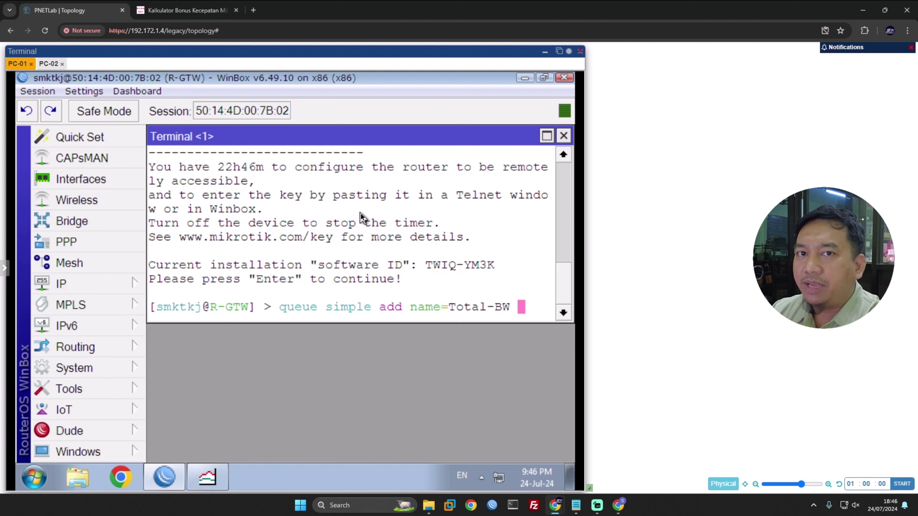
pyautogui.write('max-limit=')
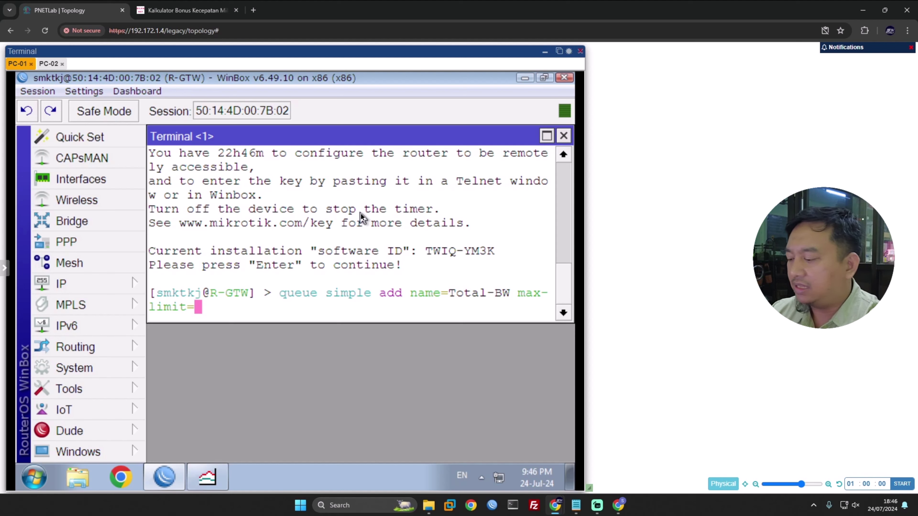
pyautogui.write('8M')
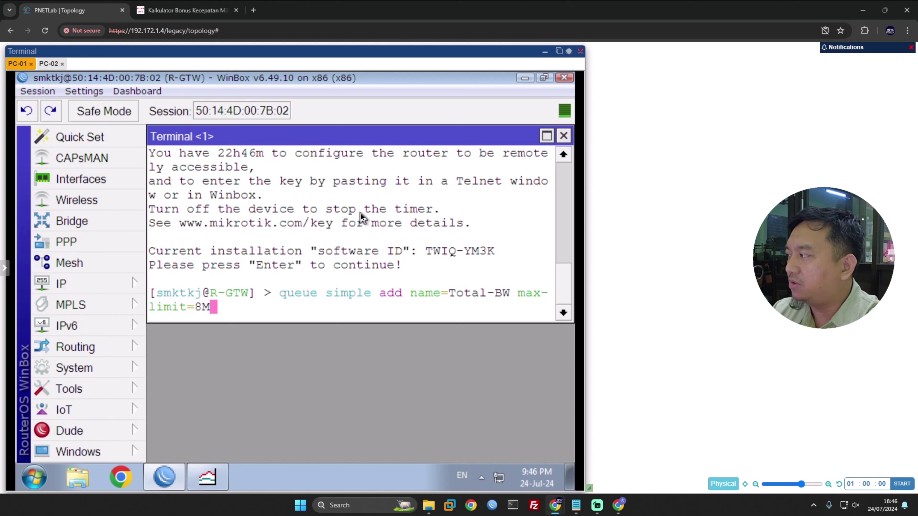
pyautogui.write('/8M')
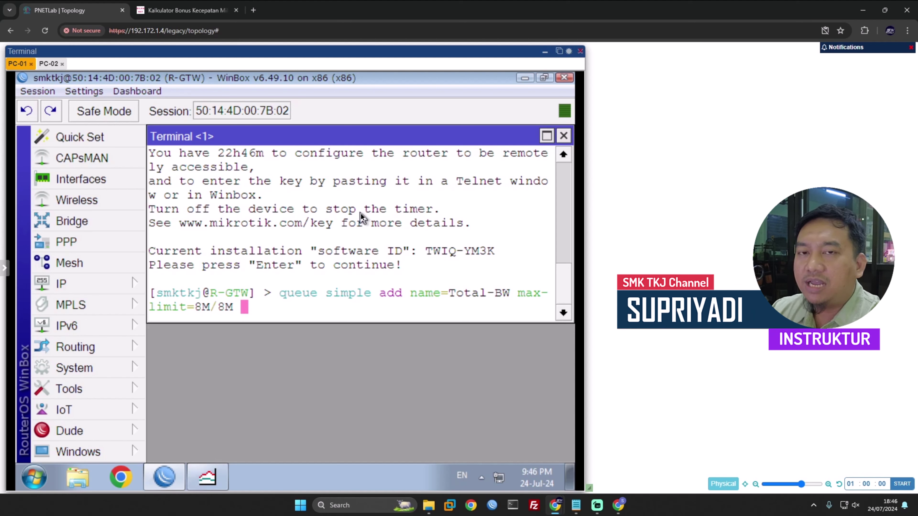
pyautogui.write(' target=')
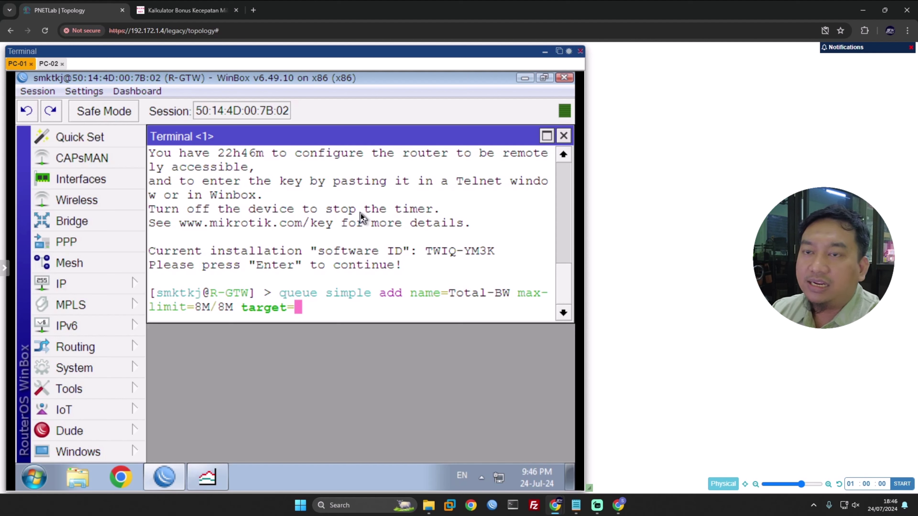
pyautogui.write('192')
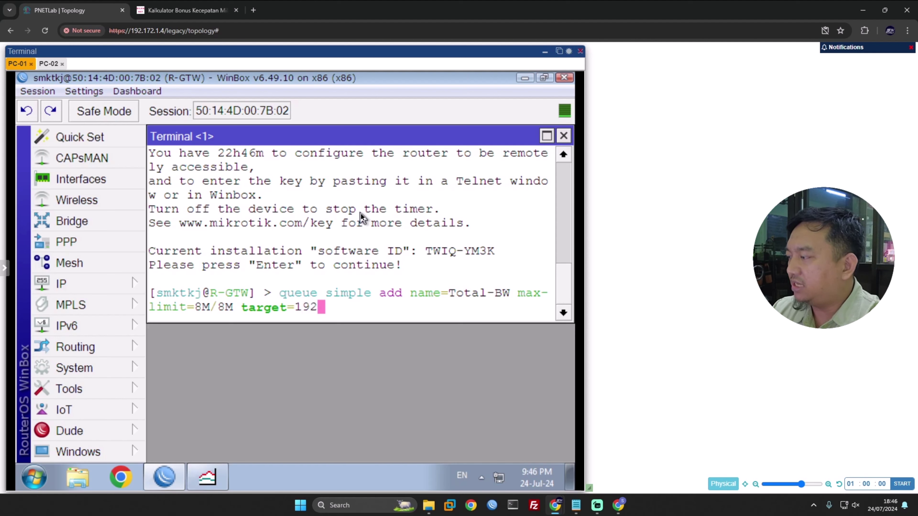
pyautogui.write('.168')
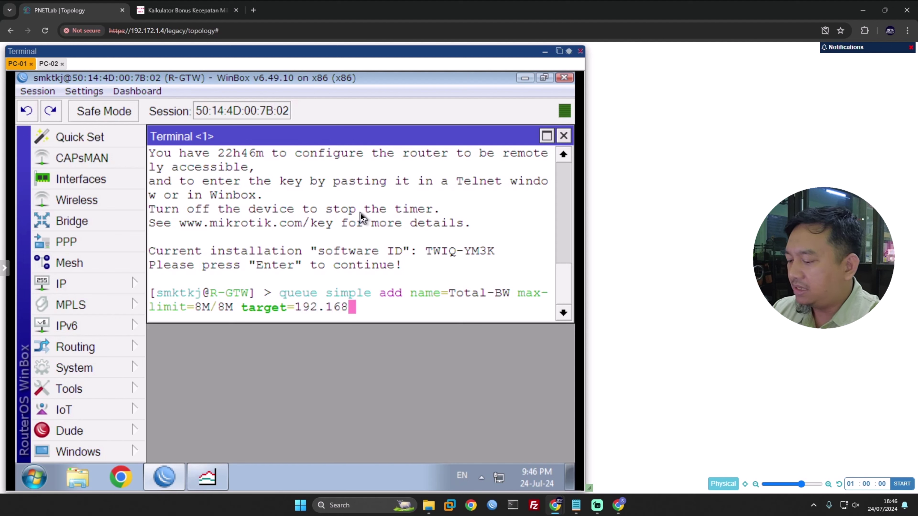
pyautogui.write('.1.0')
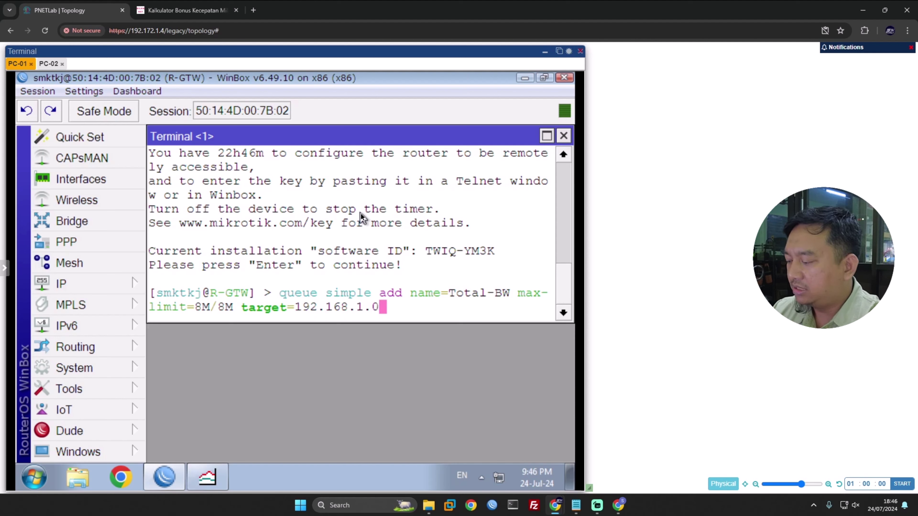
pyautogui.write('/24')
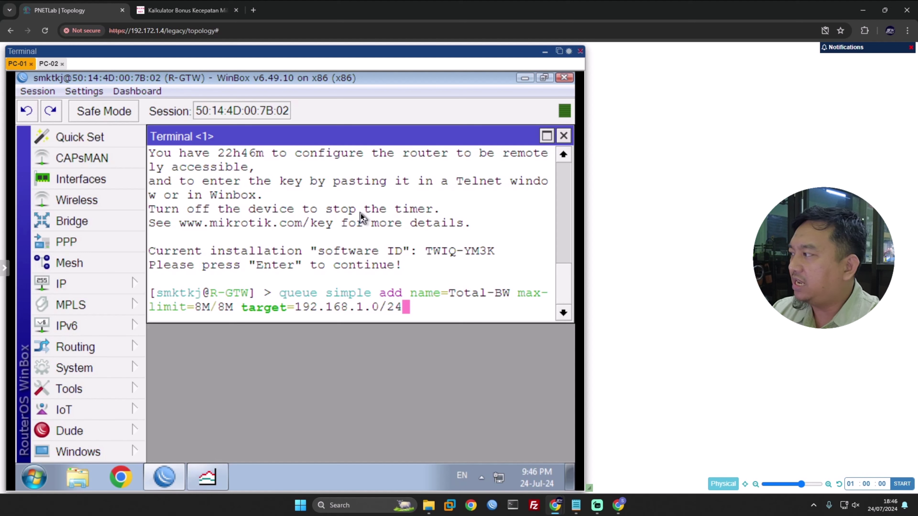
pyautogui.press('Return')
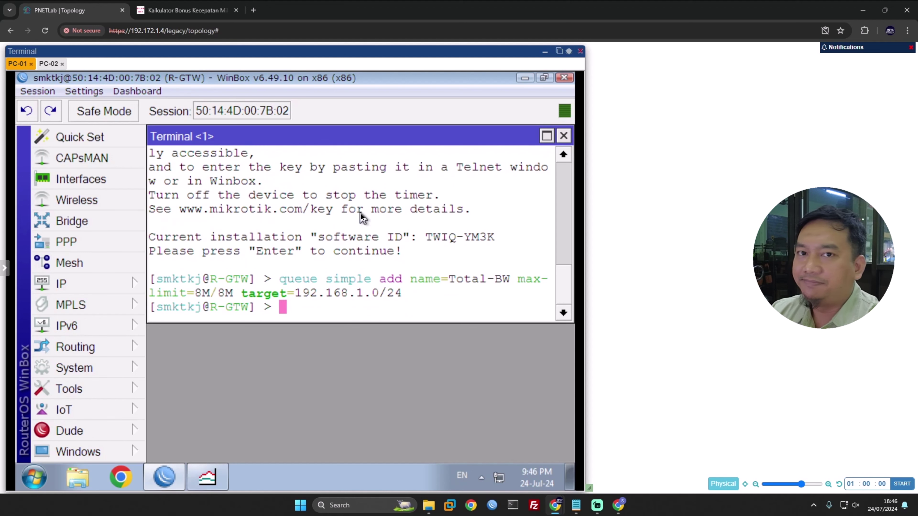
# - Print the router's list of simple queues in the terminal
pyautogui.write('q')
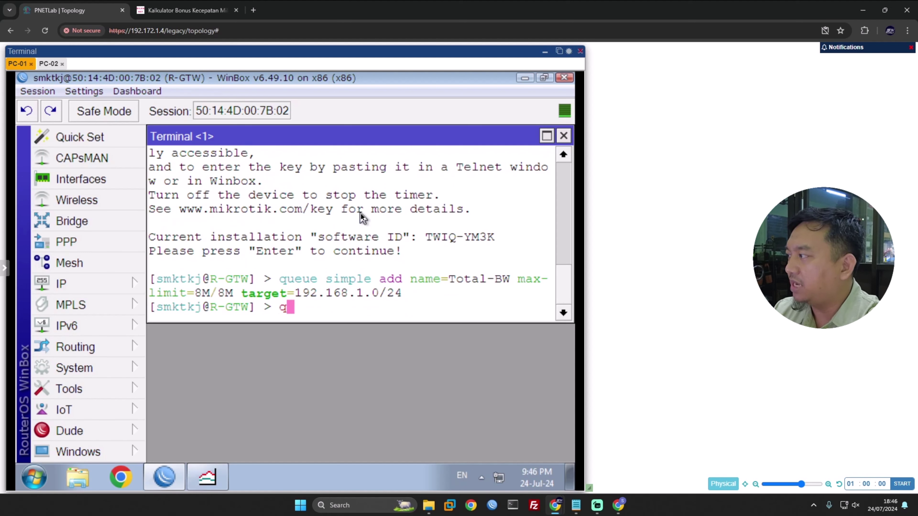
pyautogui.write('ueue simple print')
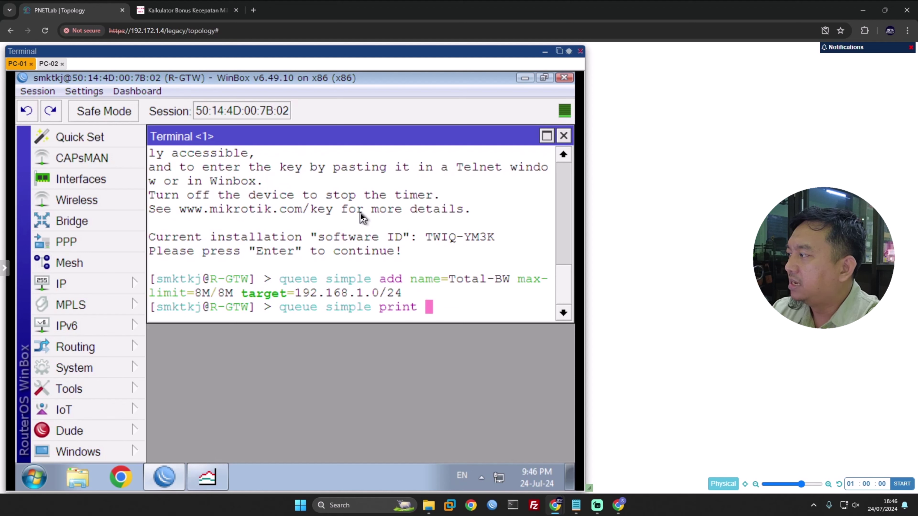
pyautogui.press('Return')
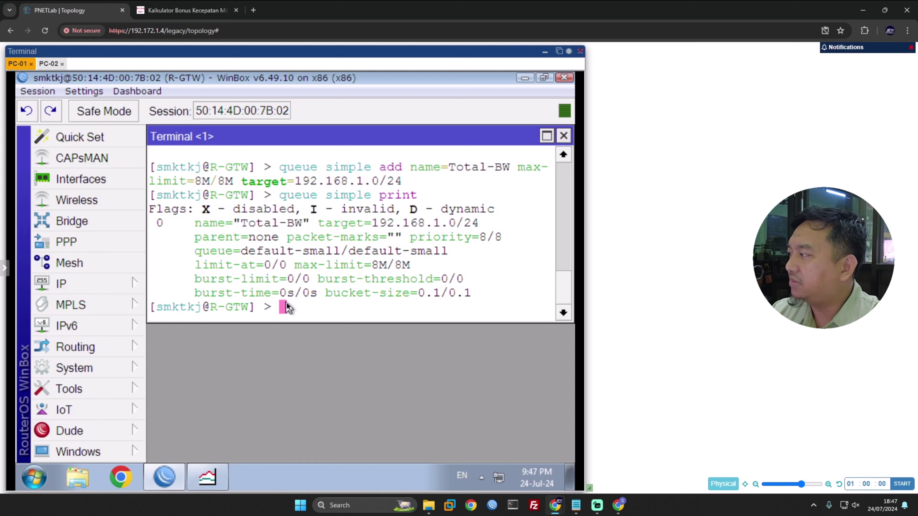
# - Begin a command that adds a simple queue named PC-01, up to its empty target parameter
pyautogui.write('queue ')
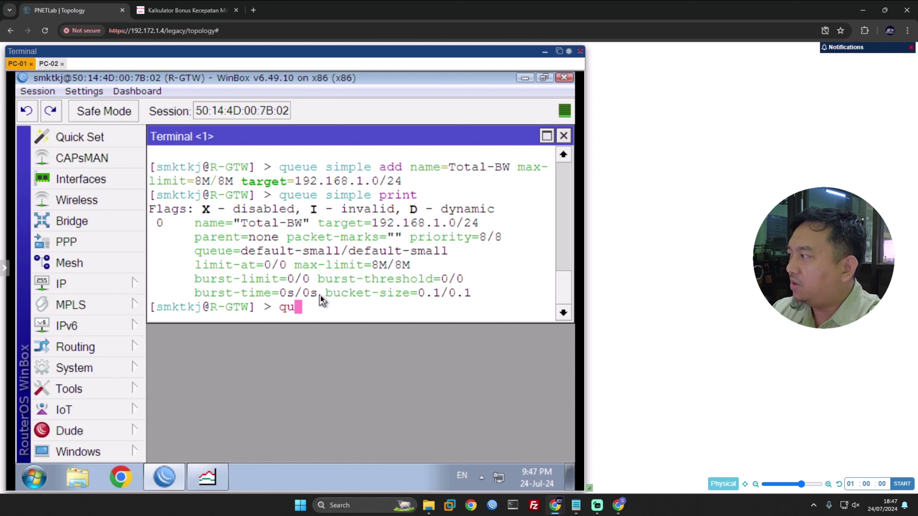
pyautogui.write('s')
pyautogui.press('BackSpace')
pyautogui.press('Tab')
pyautogui.write('s')
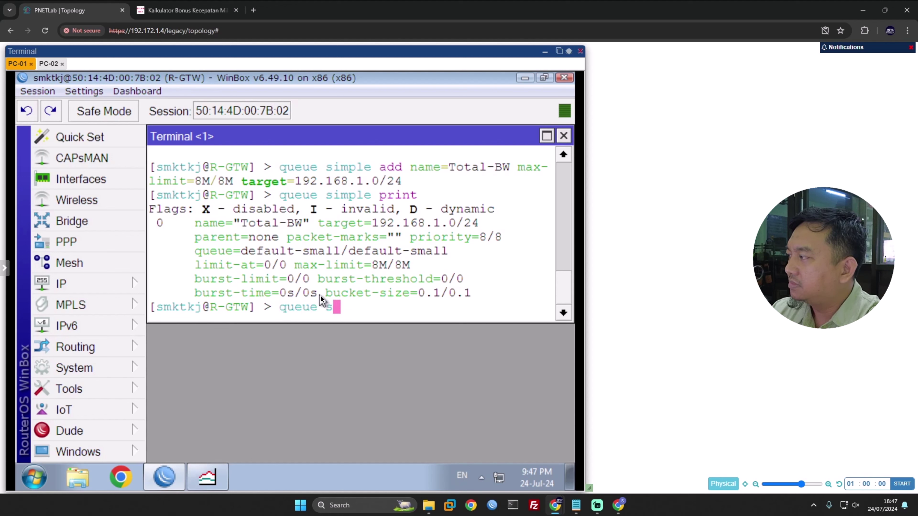
pyautogui.press('Tab')
pyautogui.write('ad')
pyautogui.press('Tab')
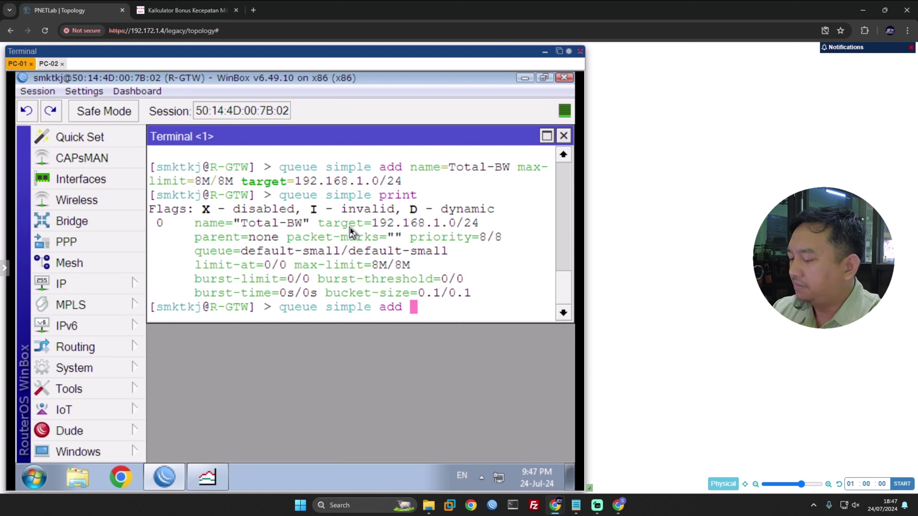
pyautogui.write('nam')
pyautogui.press('Tab')
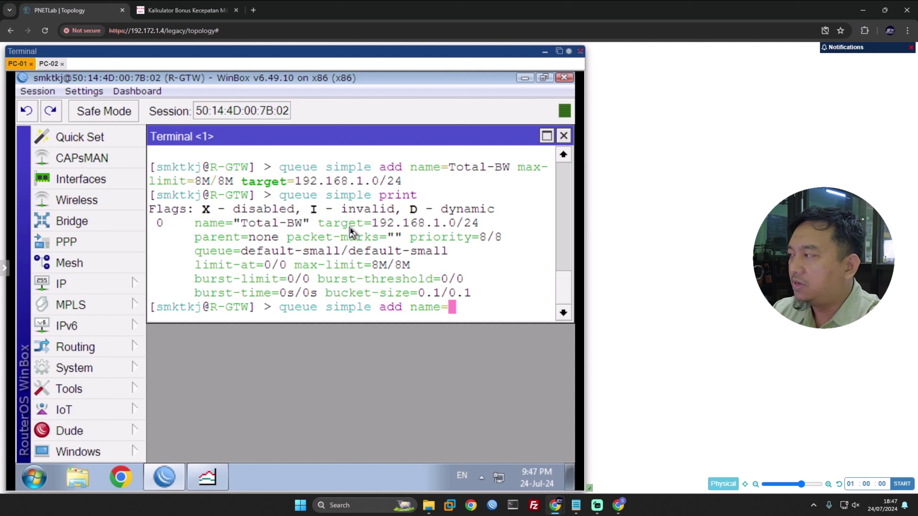
pyautogui.write('PC-')
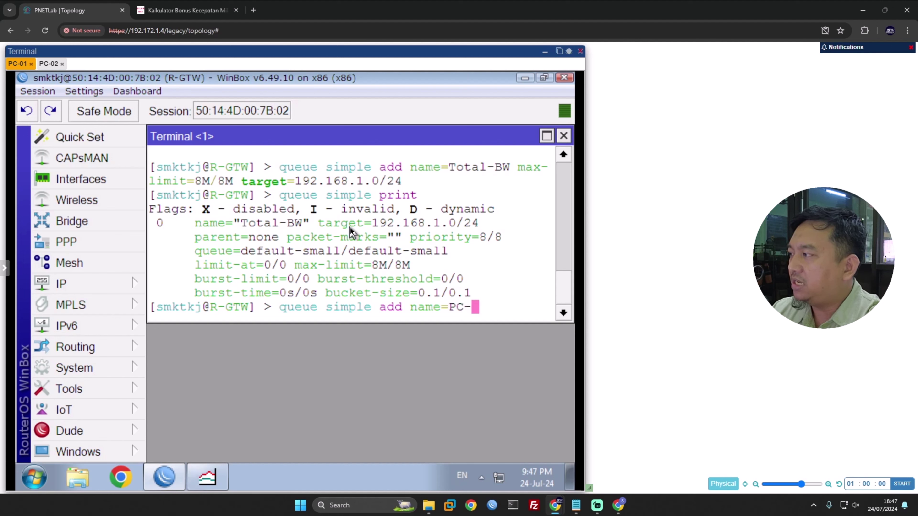
pyautogui.write('01')
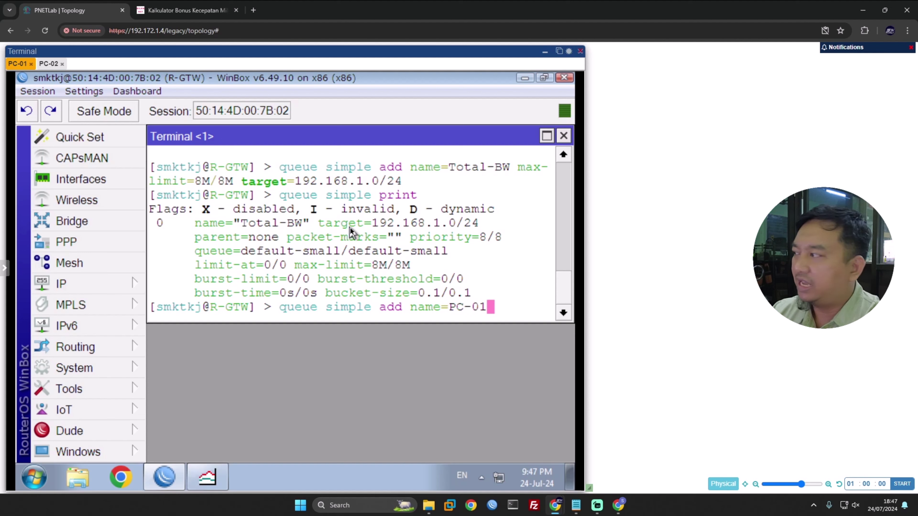
pyautogui.write(' target=')
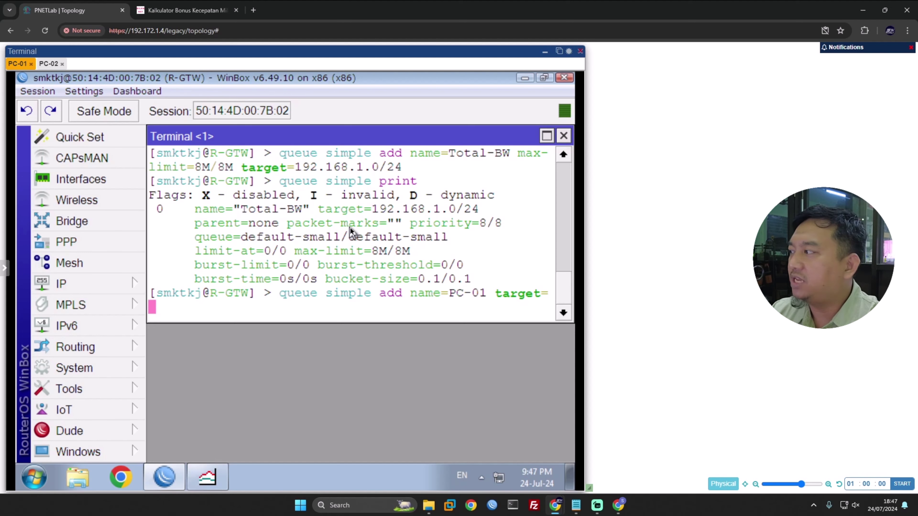
# - Look up this computer's IPv4 address in the Local Area Connection details and close the network windows
pyautogui.click(499, 478)
pyautogui.click(449, 453)
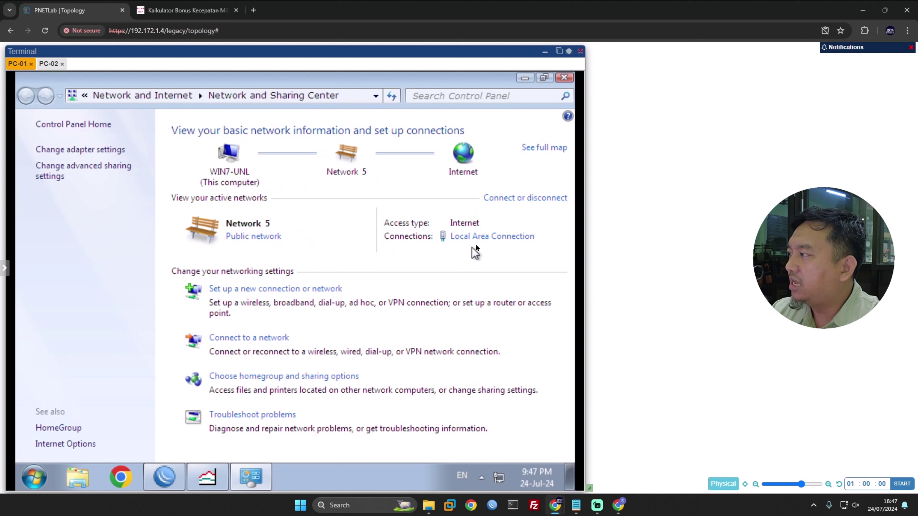
pyautogui.click(495, 237)
pyautogui.click(219, 263)
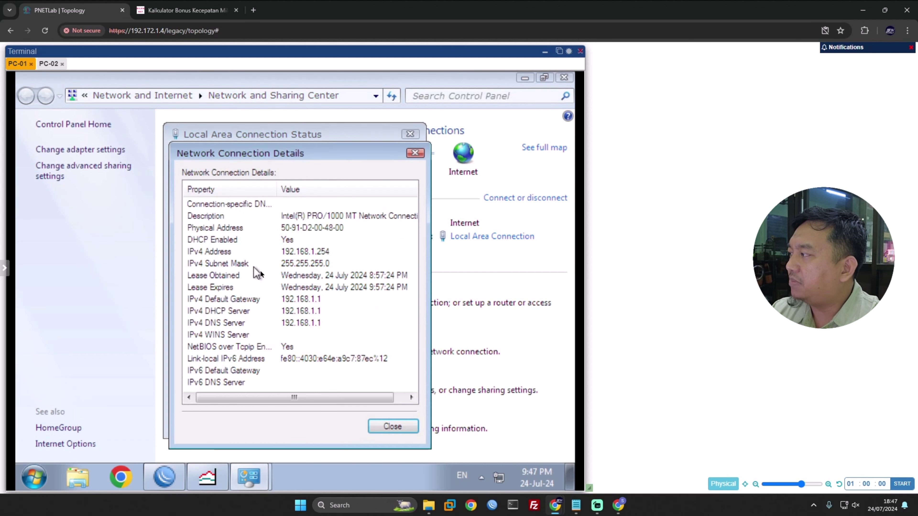
pyautogui.click(304, 253)
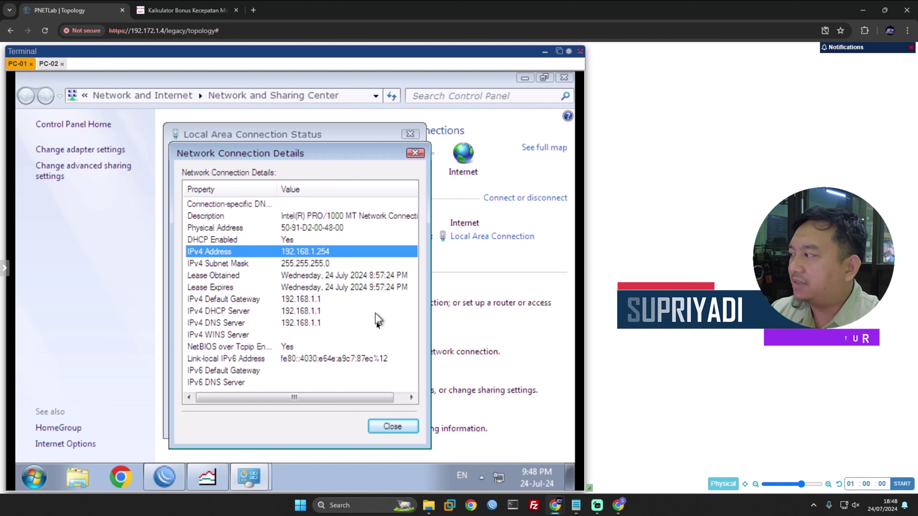
pyautogui.click(386, 426)
pyautogui.click(376, 422)
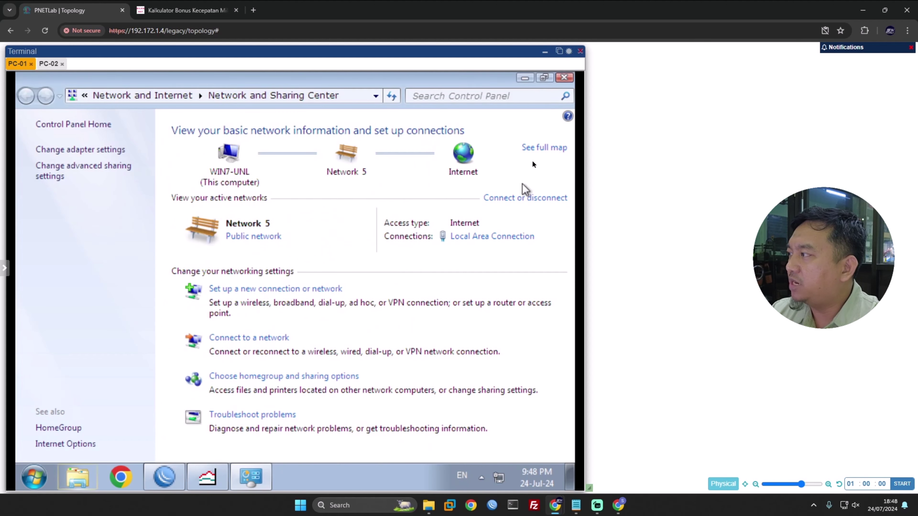
pyautogui.click(563, 78)
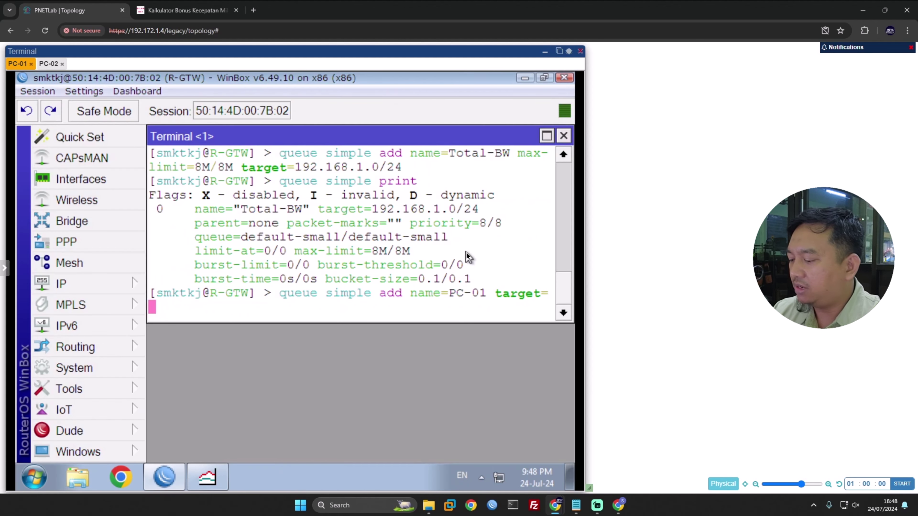
# - Enter 192.168.1.254 as the target in the unfinished PC-01 queue command
pyautogui.write('192.168')
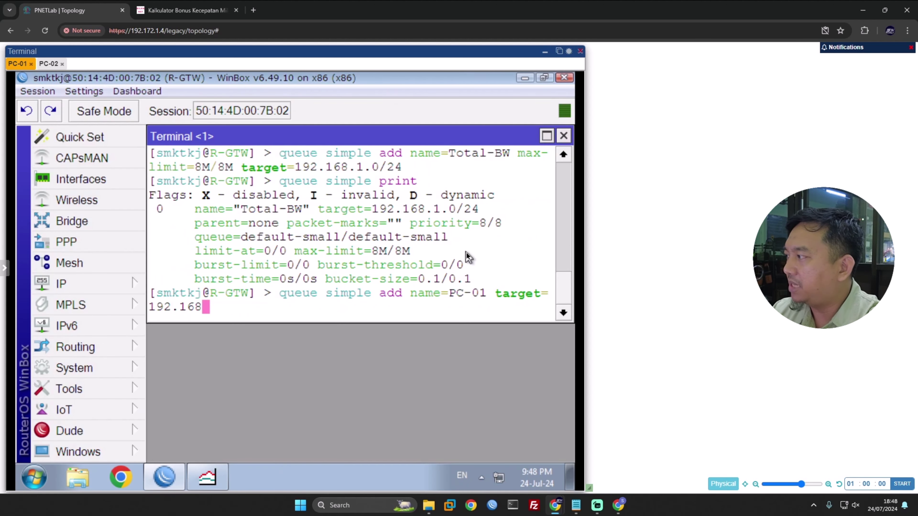
pyautogui.write('.1.25')
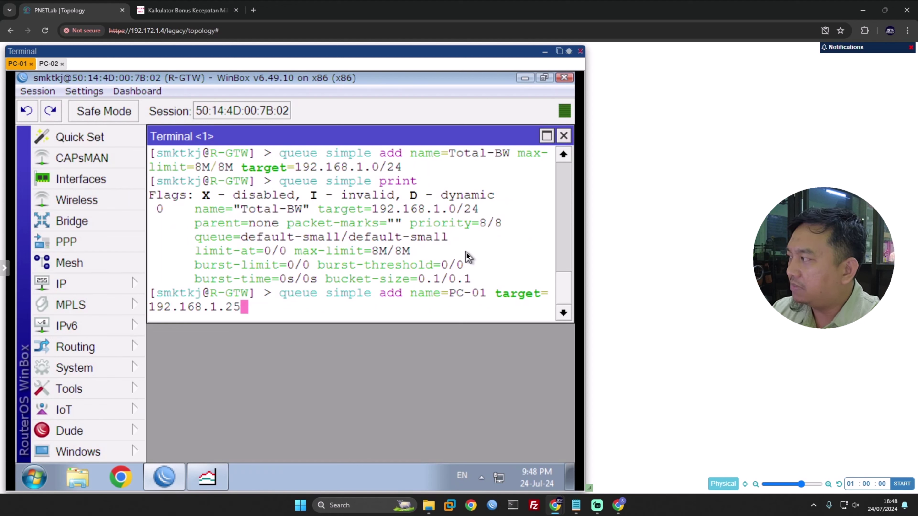
pyautogui.write('4')
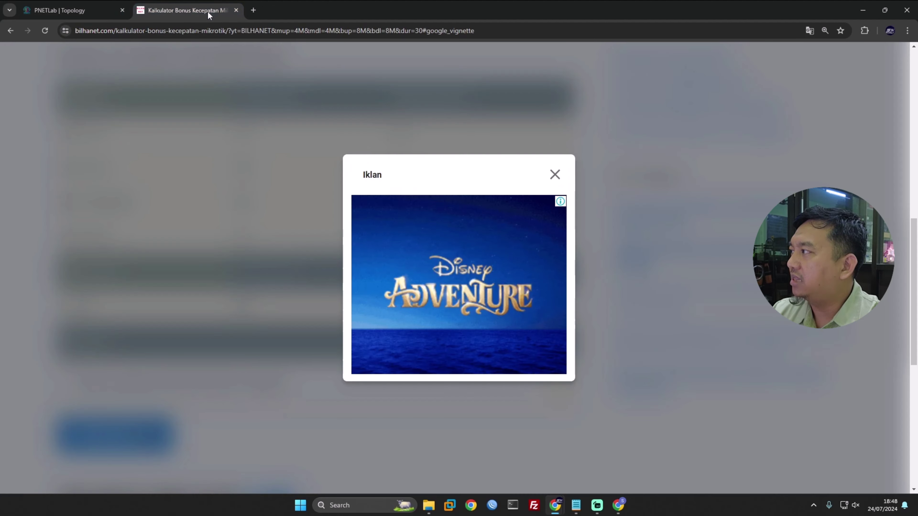
# - Check the speed calculator's results, closing the advertisement over them, and add max-limit=4M/4M to the PC-01 queue command
pyautogui.click(207, 11)
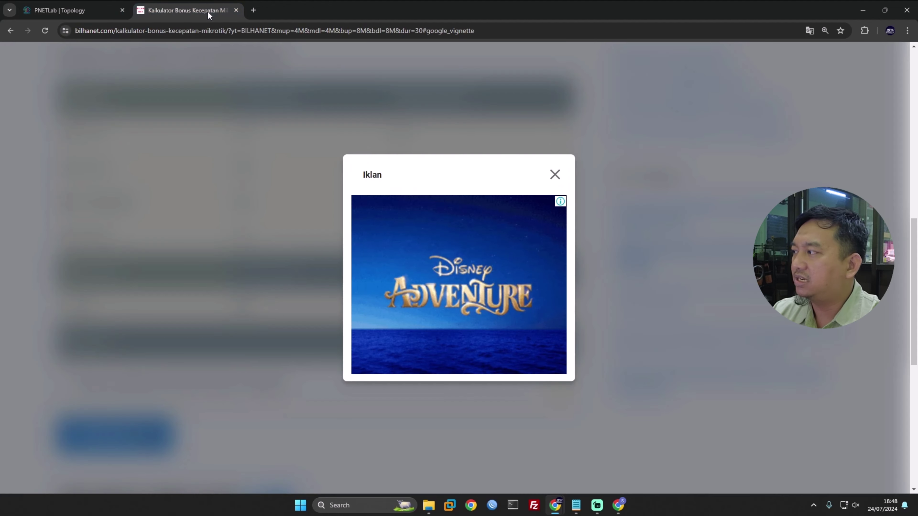
pyautogui.click(555, 174)
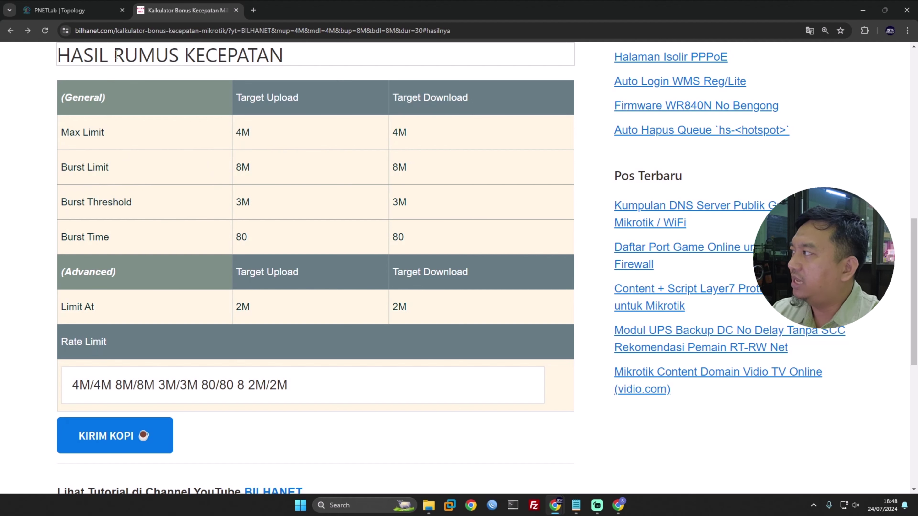
pyautogui.click(89, 14)
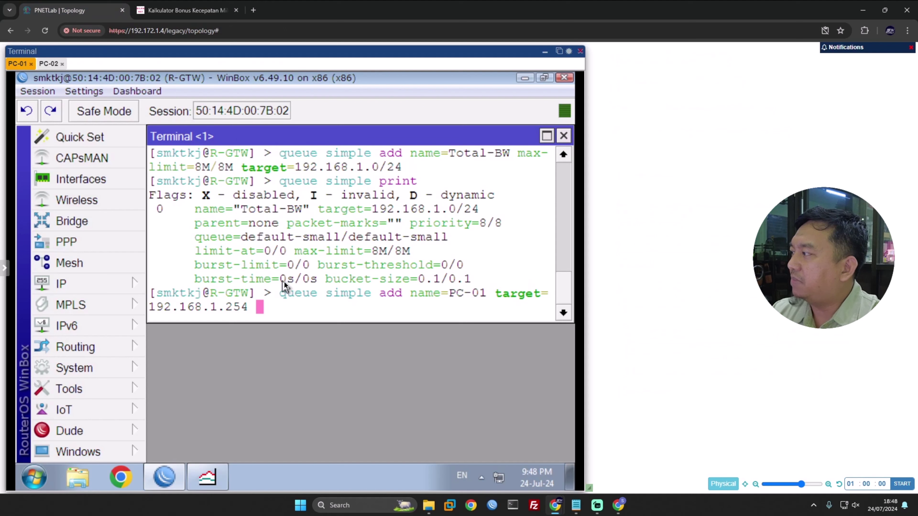
pyautogui.write('max-limit=')
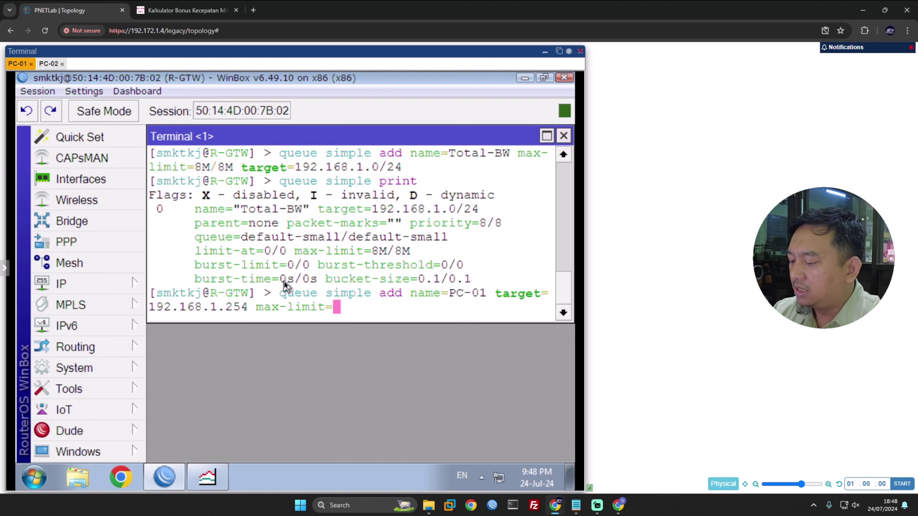
pyautogui.write('4M/4M')
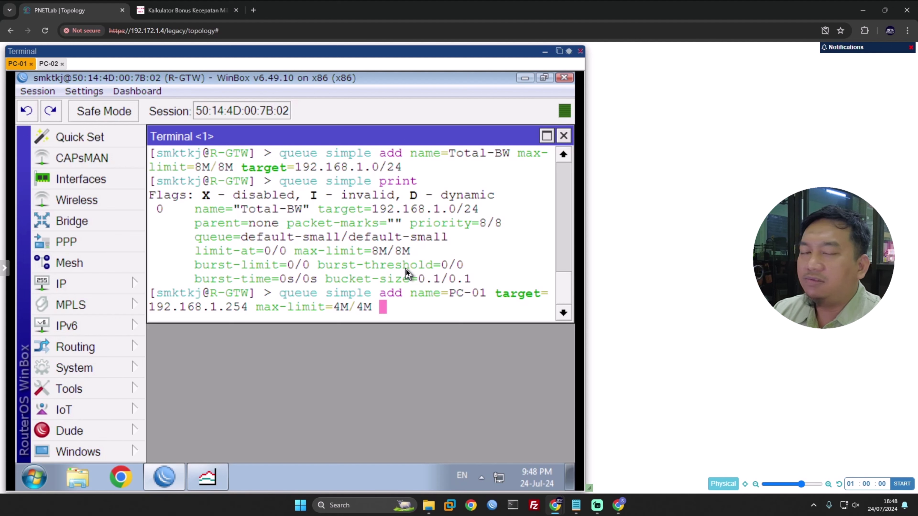
# - Add limit-at=2M/2M to the PC-01 queue command, taking the value from the speed calculator's results
pyautogui.write('li')
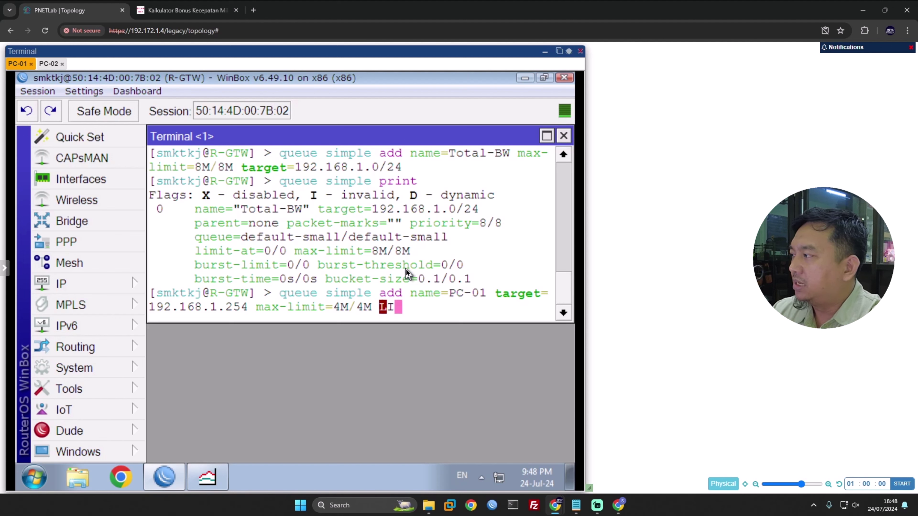
pyautogui.press('Tab')
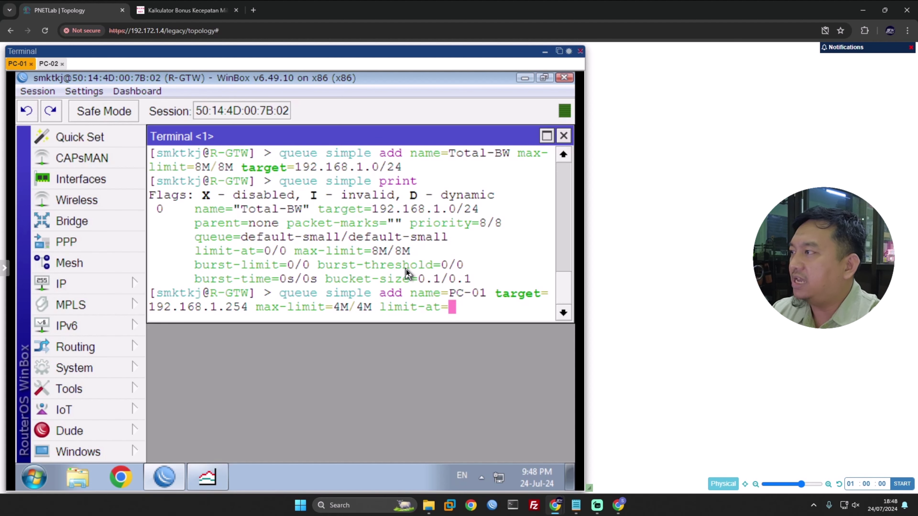
pyautogui.click(204, 13)
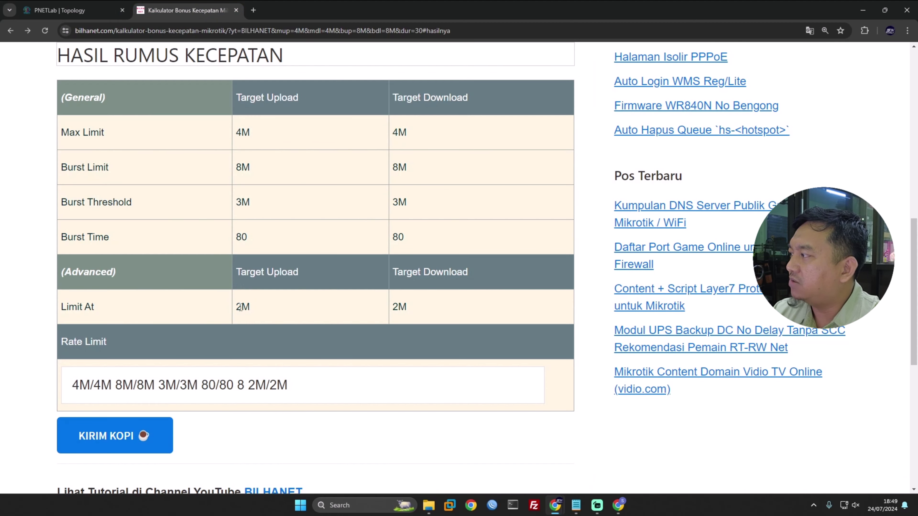
pyautogui.click(68, 10)
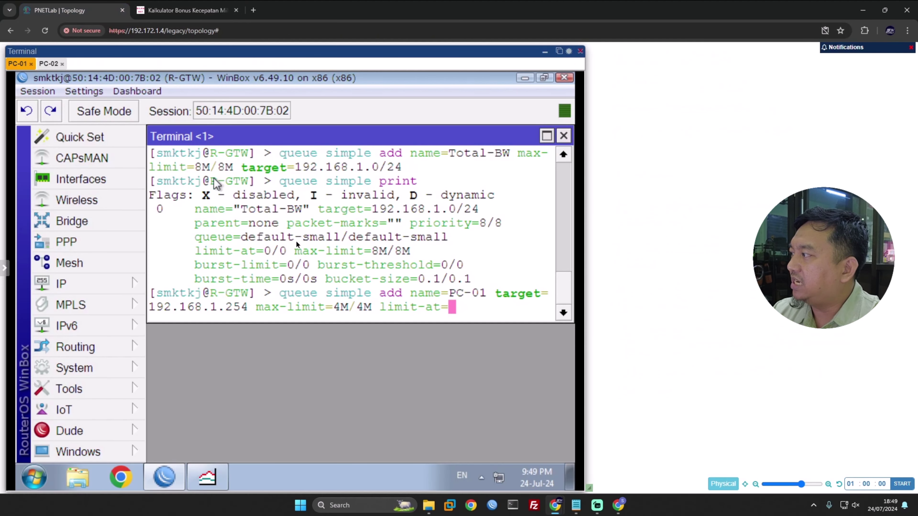
pyautogui.write('2M')
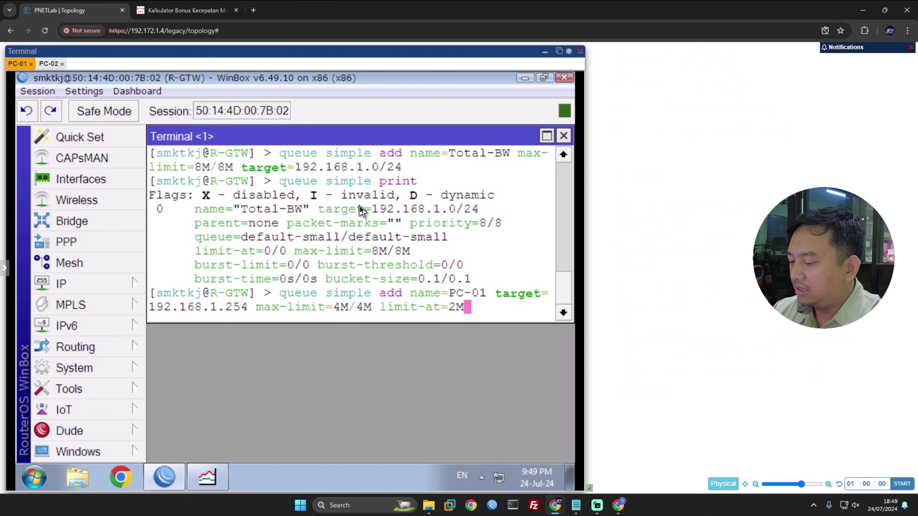
pyautogui.write('/2M')
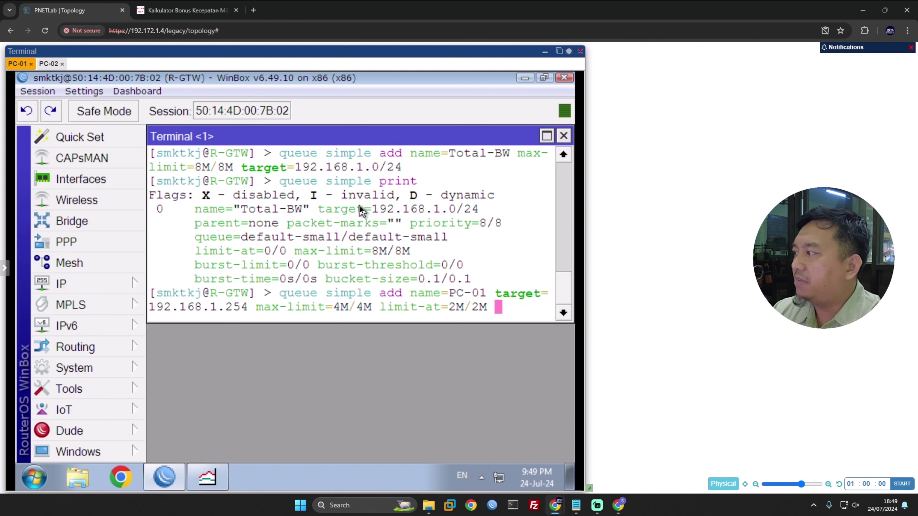
# - Add burst-limit=8M/8M to the PC-01 queue command
pyautogui.write('bru')
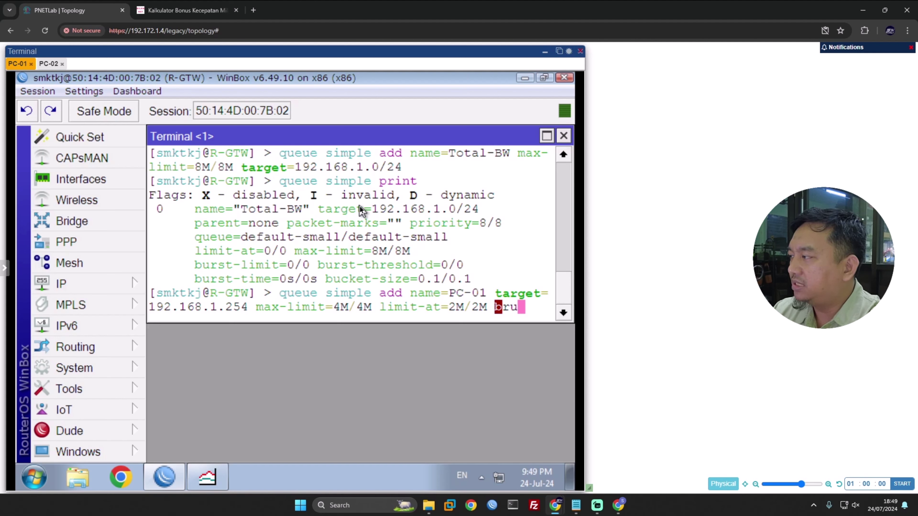
pyautogui.press('BackSpace')
pyautogui.write('urst-')
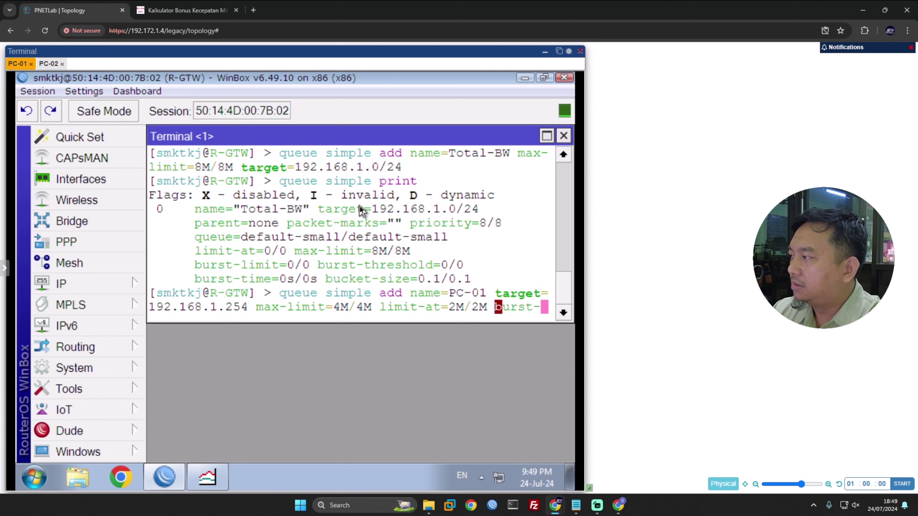
pyautogui.press('Tab')
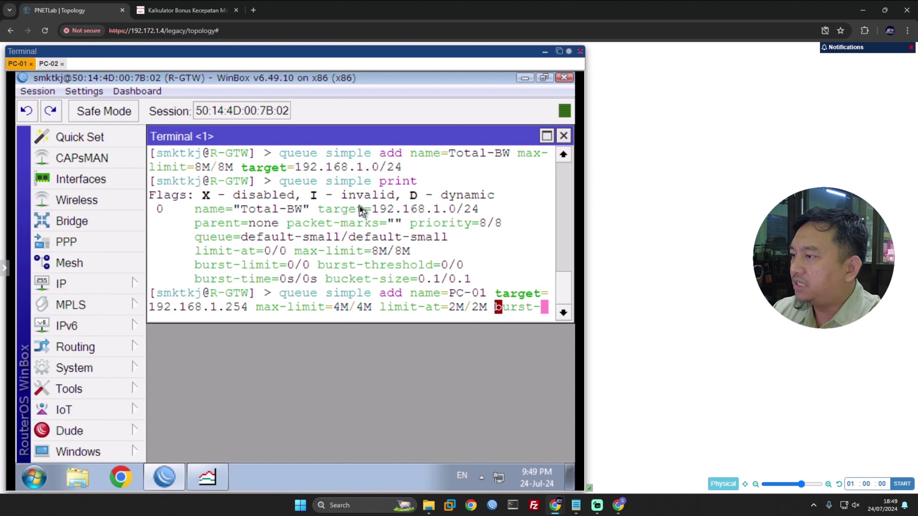
pyautogui.write('li')
pyautogui.press('Tab')
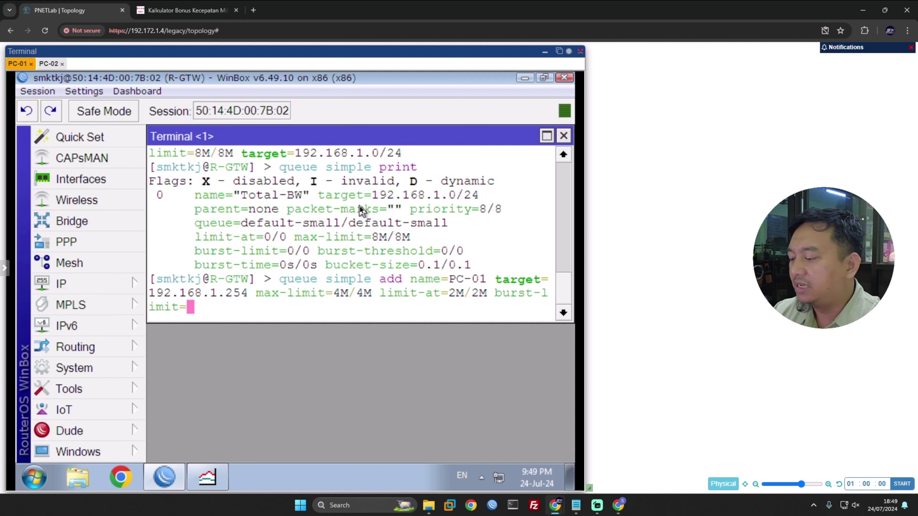
pyautogui.write('8')
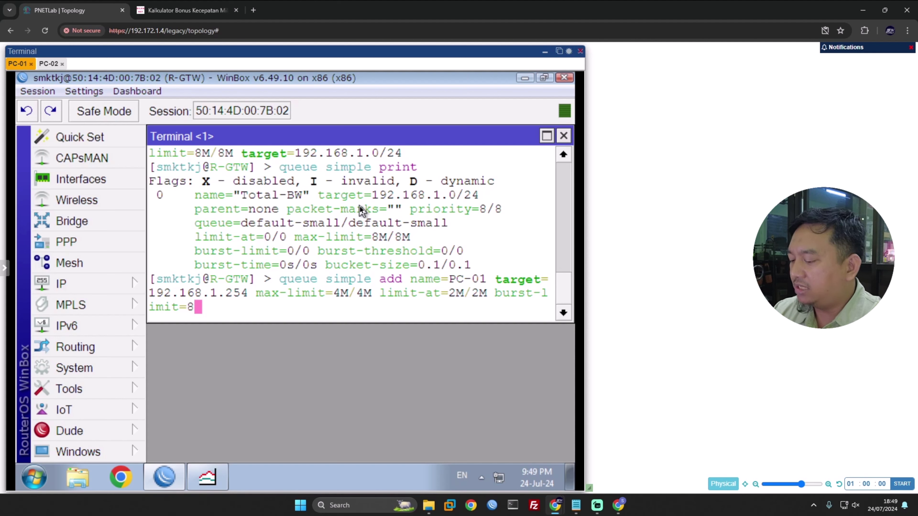
pyautogui.write('M')
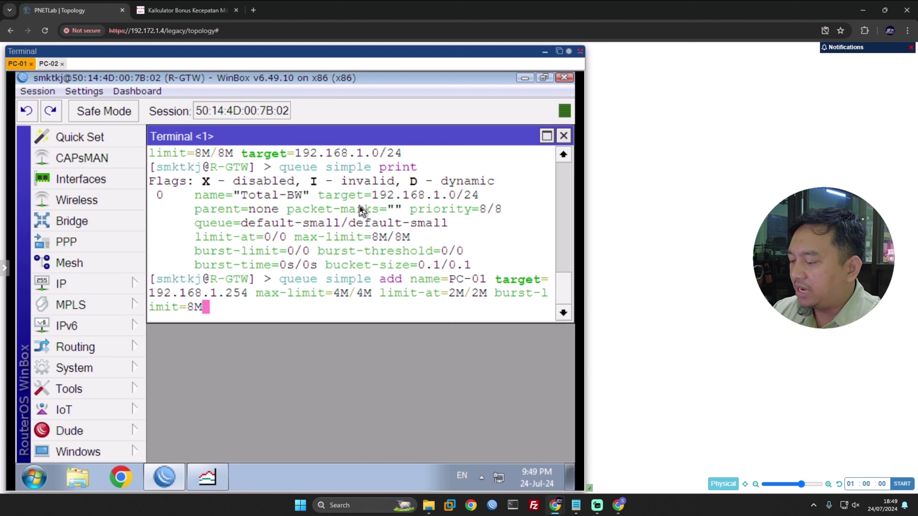
pyautogui.write('/8M')
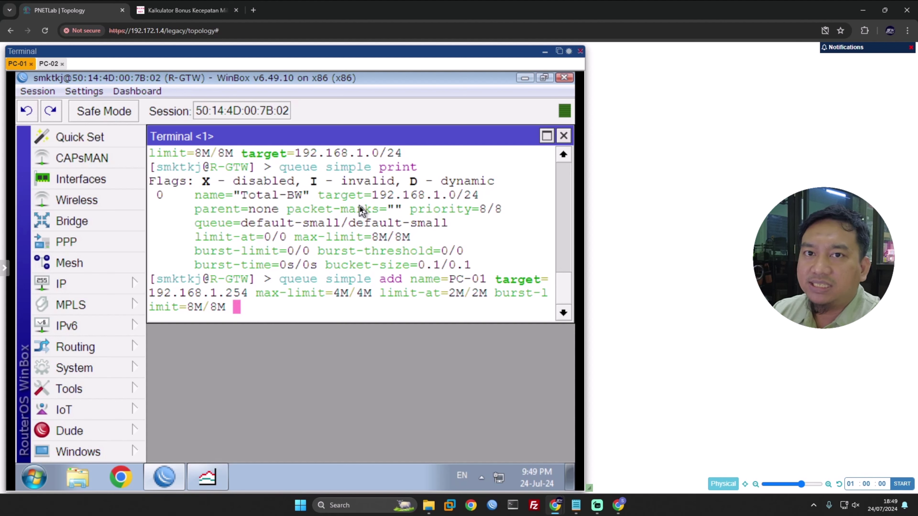
# - Add burst-threshold=3M/3M to the PC-01 queue command, taking the value from the speed calculator's results
pyautogui.write('b')
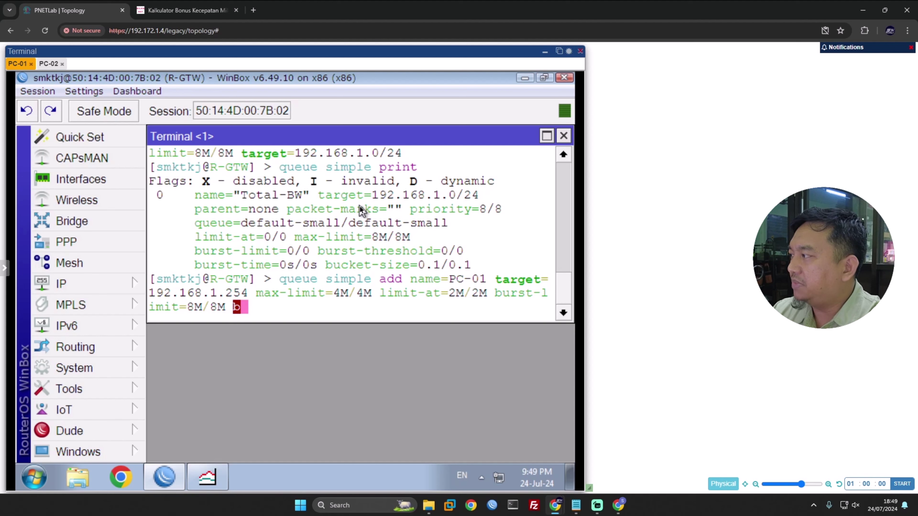
pyautogui.write('r')
pyautogui.press('BackSpace')
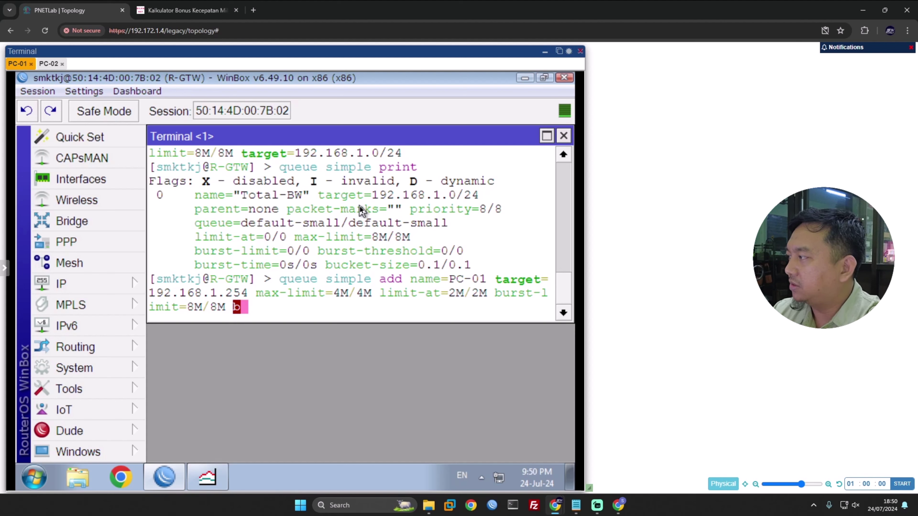
pyautogui.write('urst-thr')
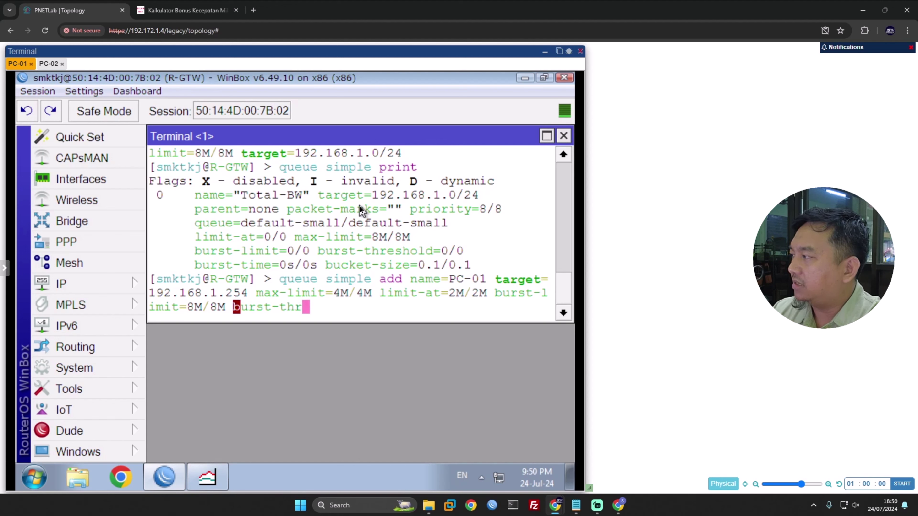
pyautogui.press('Tab')
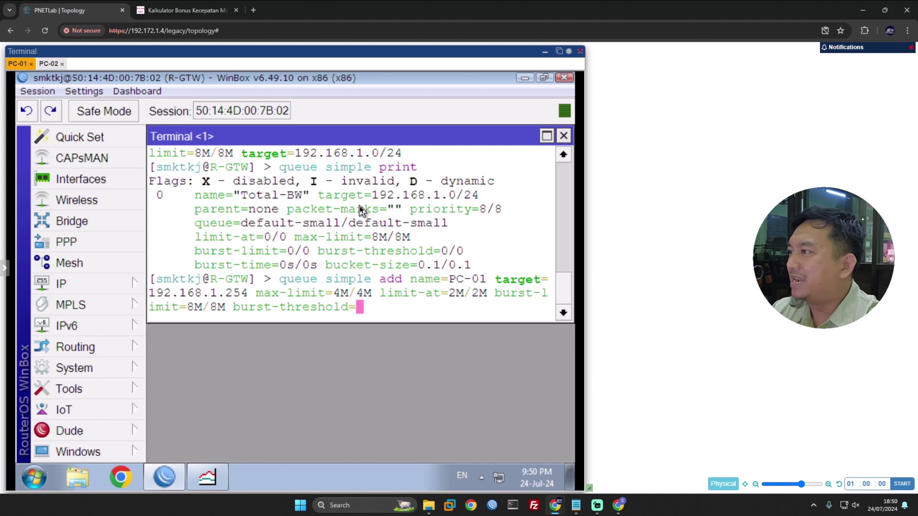
pyautogui.click(191, 10)
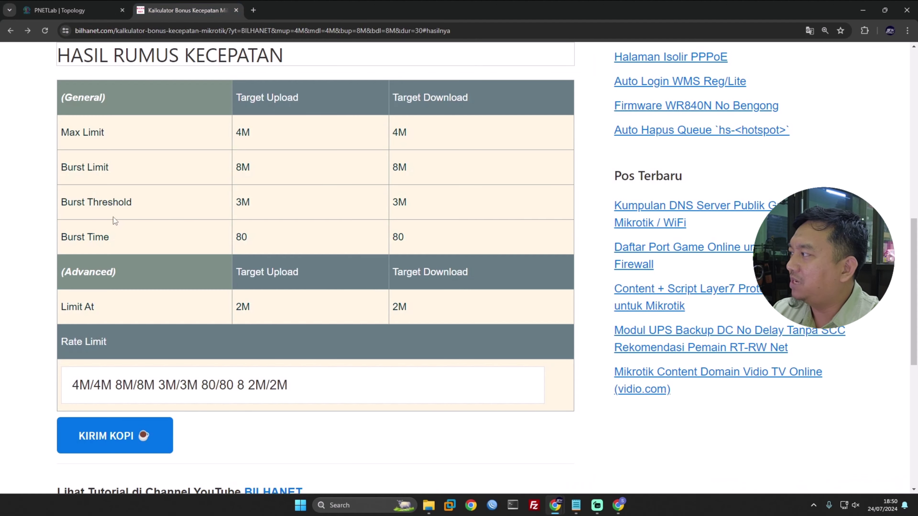
pyautogui.moveTo(234, 202); pyautogui.dragTo(253, 203)
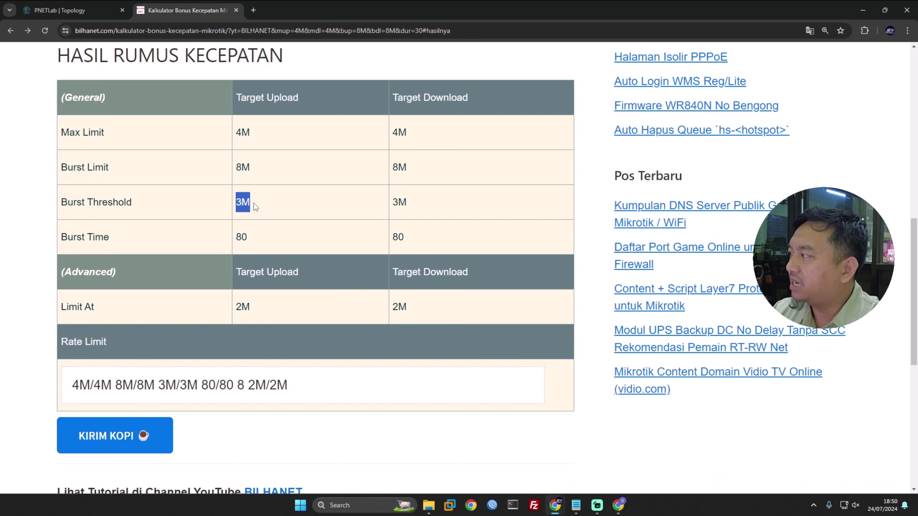
pyautogui.click(89, 18)
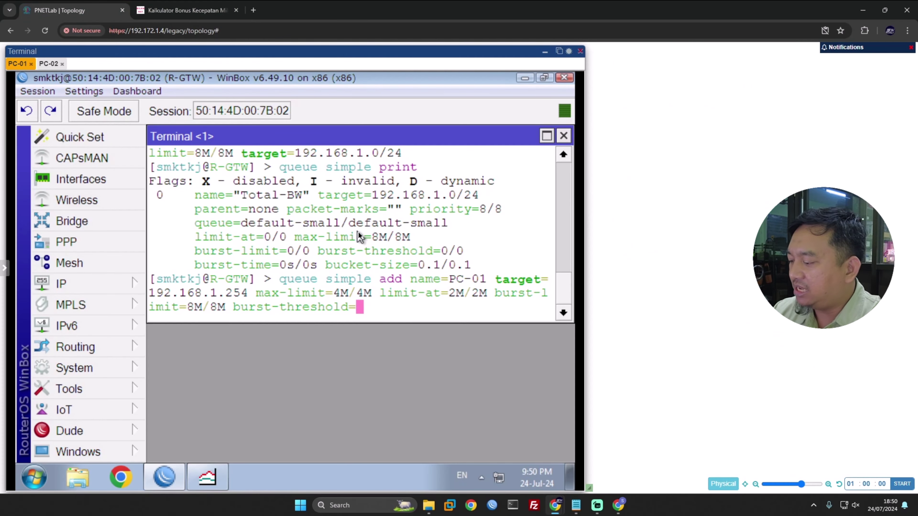
pyautogui.write('3')
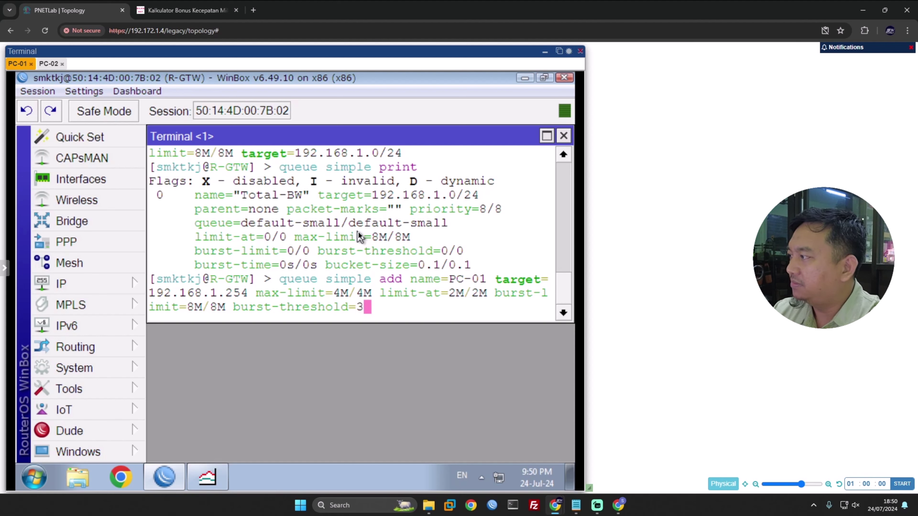
pyautogui.write('M/3M')
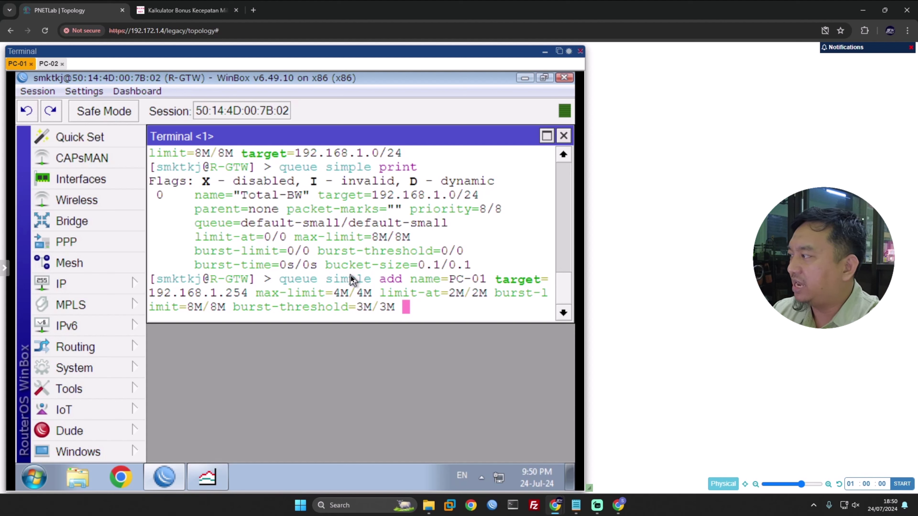
# - Add burst-time=80s/80s to the PC-01 queue command, taking the value from the speed calculator's results
pyautogui.write('b')
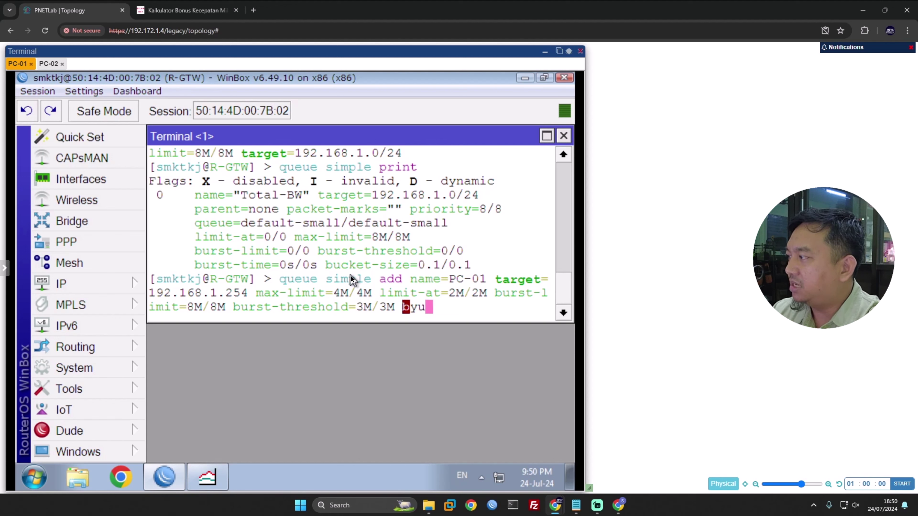
pyautogui.write('urst-time=')
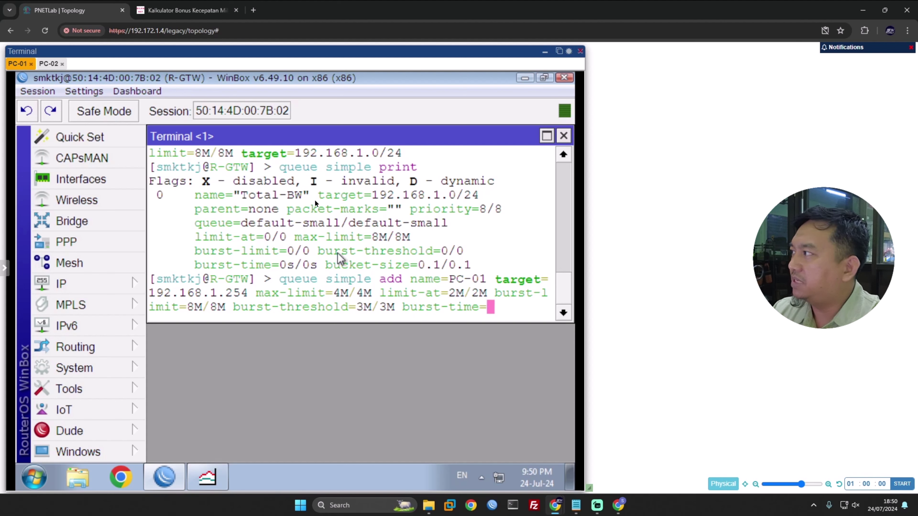
pyautogui.click(195, 21)
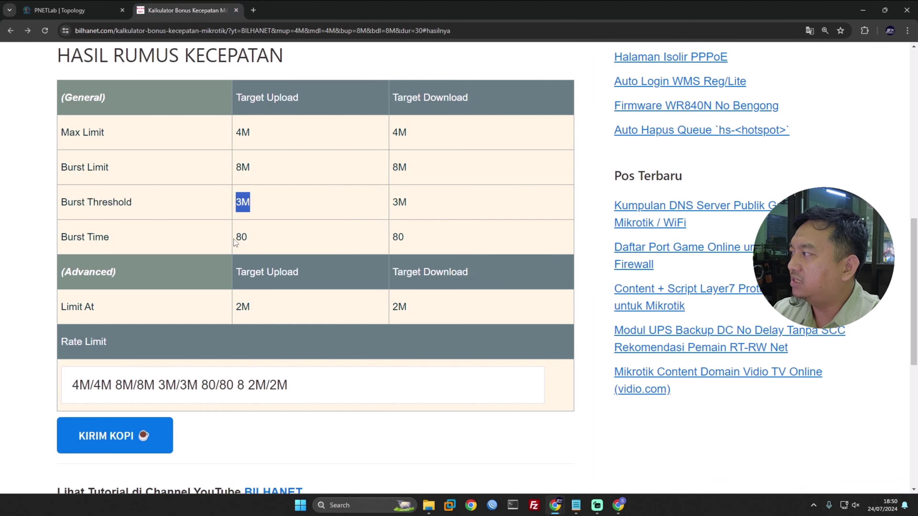
pyautogui.moveTo(234, 239); pyautogui.dragTo(255, 237)
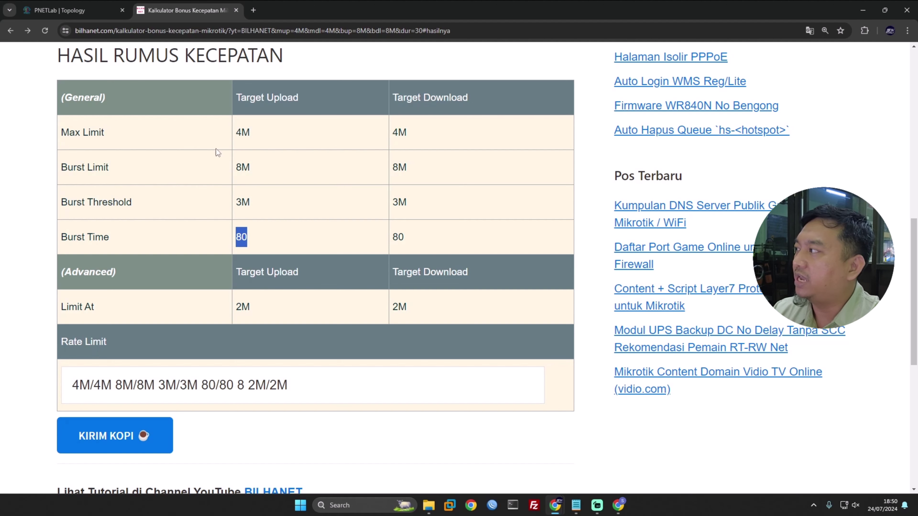
pyautogui.click(72, 10)
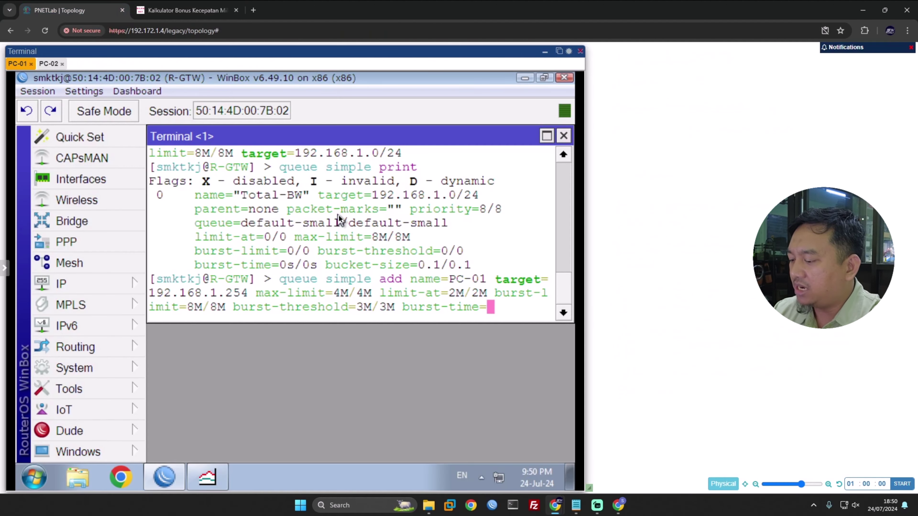
pyautogui.write('80s')
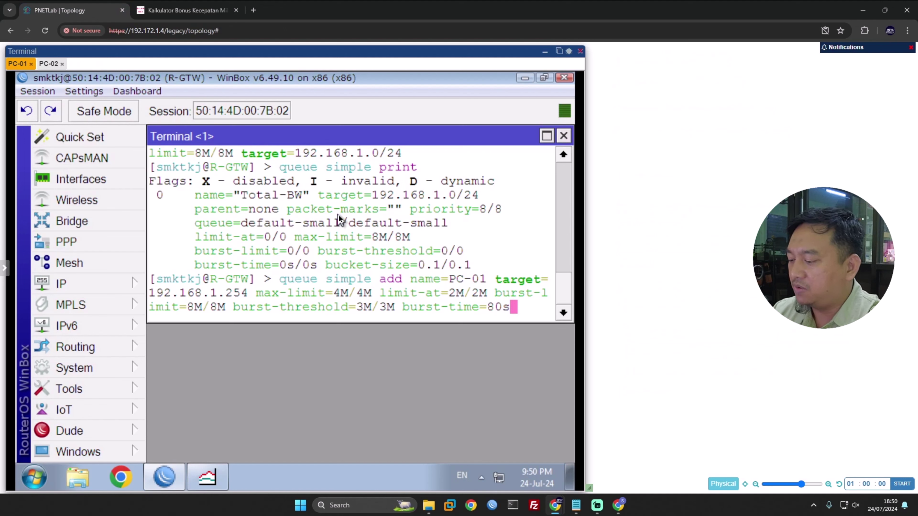
pyautogui.write('/80s')
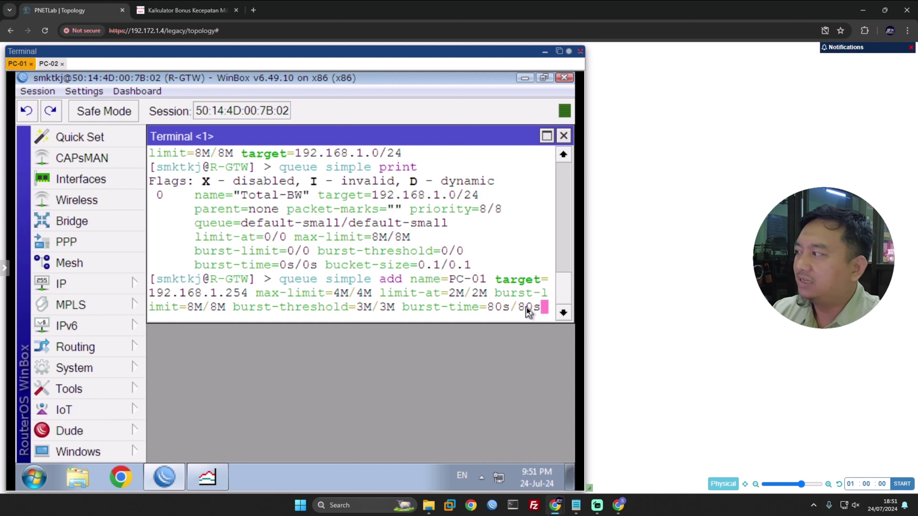
# - Set parent=Total-BW in the PC-01 queue command and run it
pyautogui.press('Return')
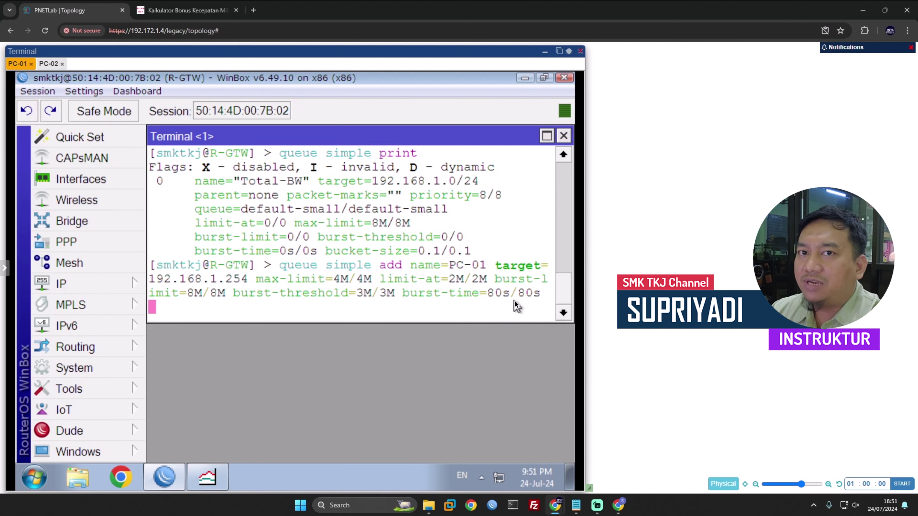
pyautogui.write('parent=')
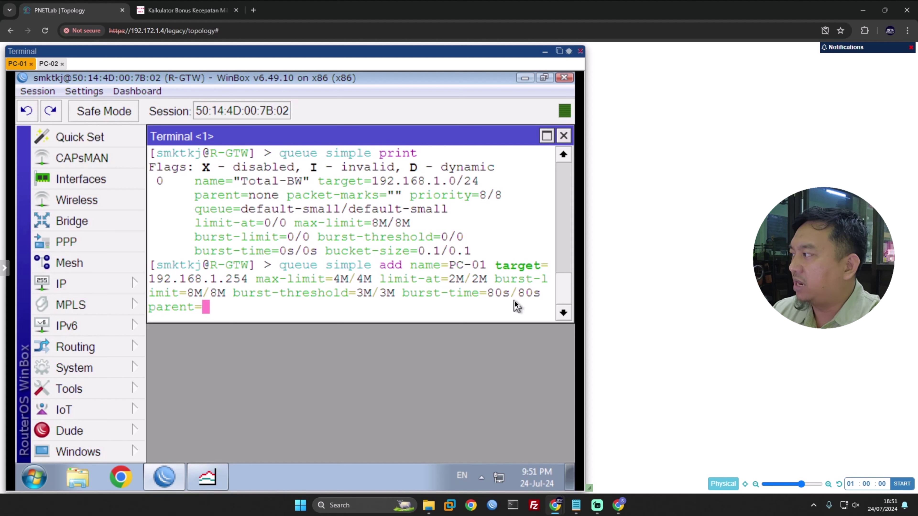
pyautogui.write('T')
pyautogui.press('Tab')
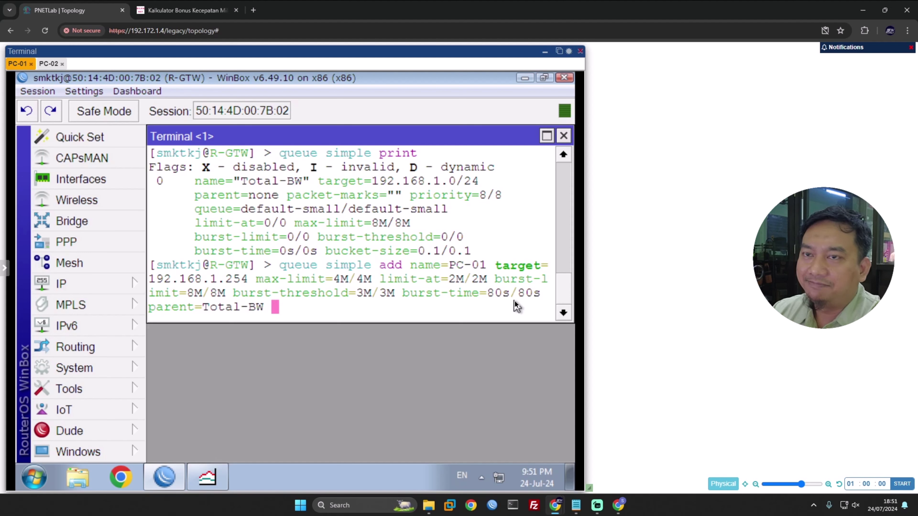
pyautogui.press('Return')
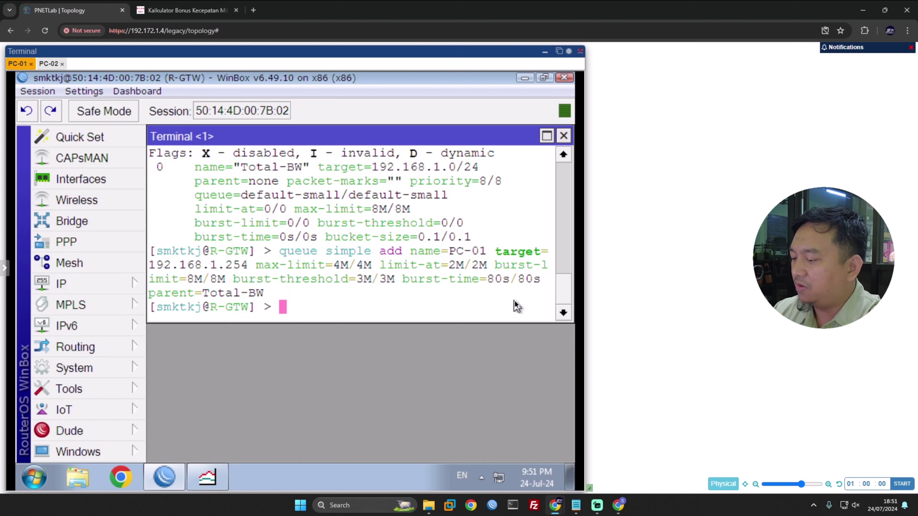
# - Print the simple queues with queue simple print, enlarging the terminal and paging through the full output
pyautogui.write('qu')
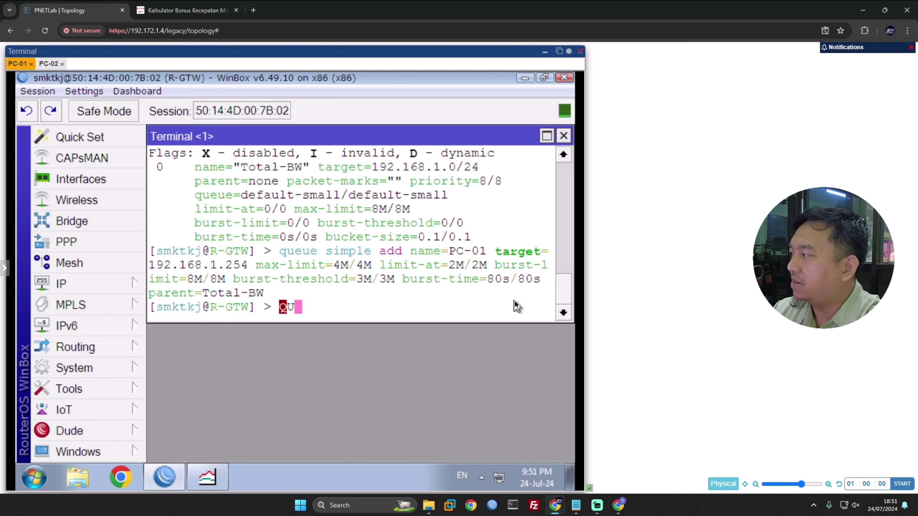
pyautogui.write('eue s')
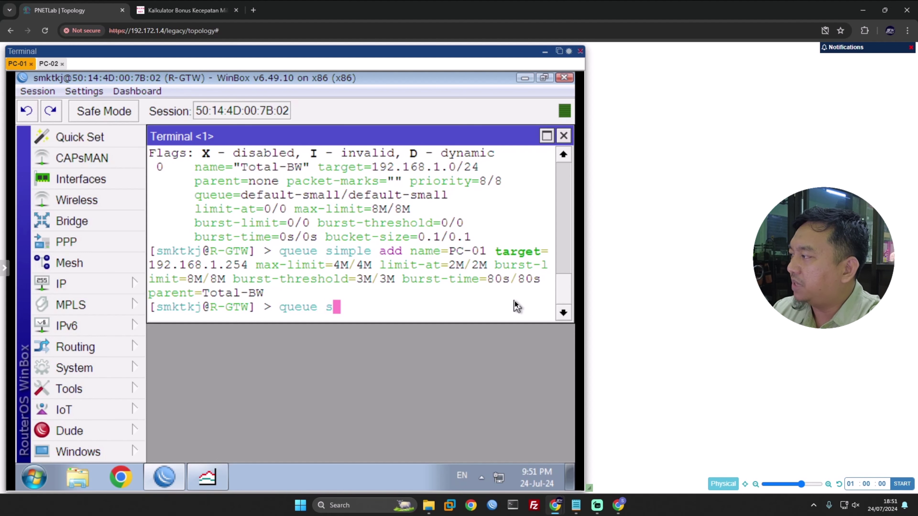
pyautogui.write('imple print')
pyautogui.press('Return')
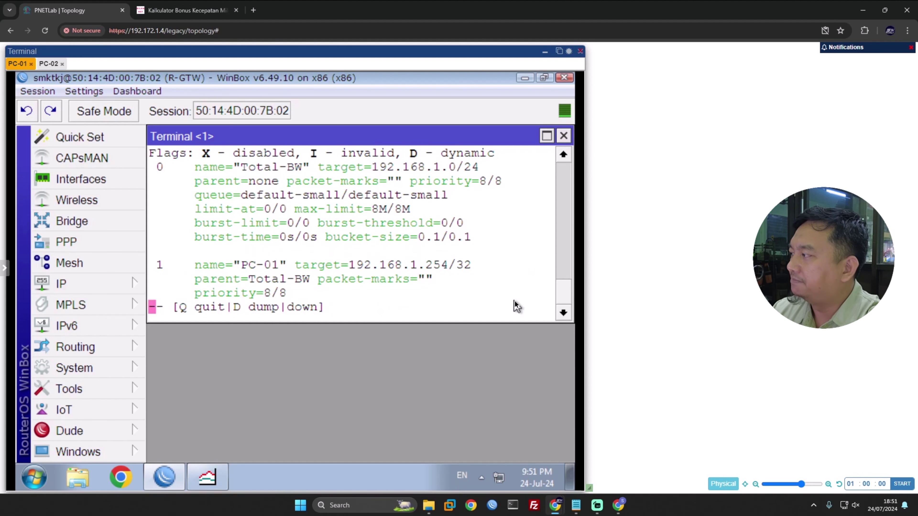
pyautogui.moveTo(467, 323); pyautogui.dragTo(463, 372)
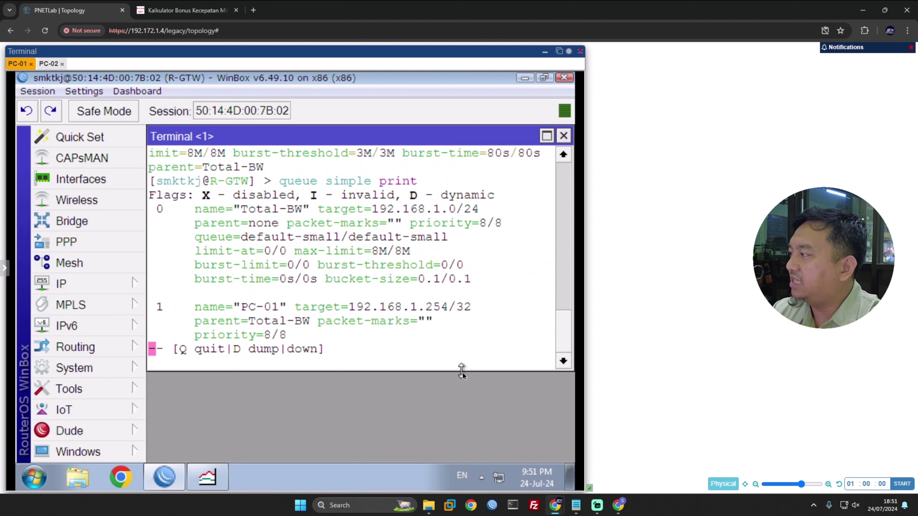
pyautogui.press('space')
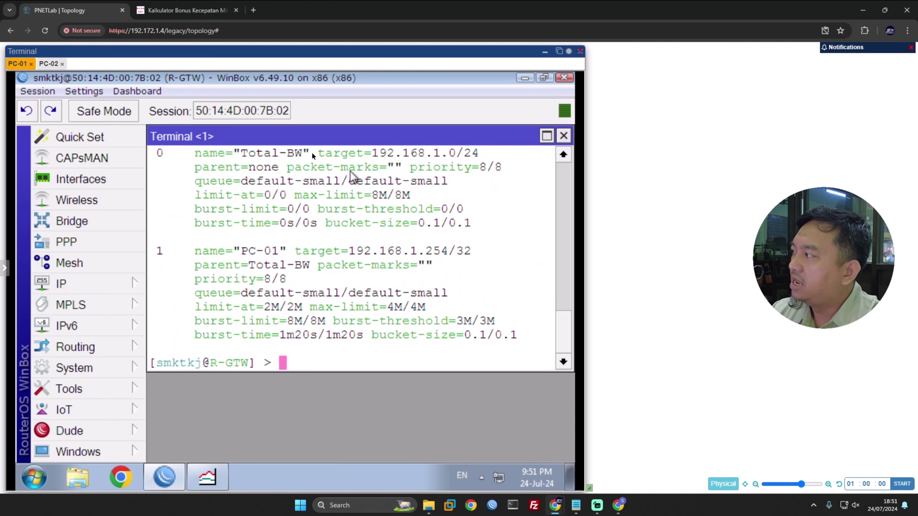
# - Examine the Total-BW and PC-01 entries in the printed queues, including PC-01's burst limit
pyautogui.moveTo(243, 153); pyautogui.dragTo(297, 154)
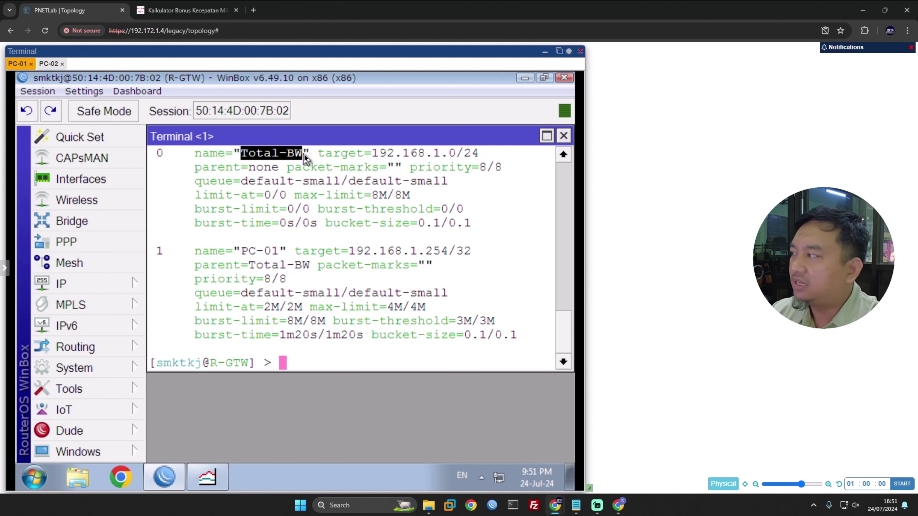
pyautogui.moveTo(242, 252); pyautogui.dragTo(281, 252)
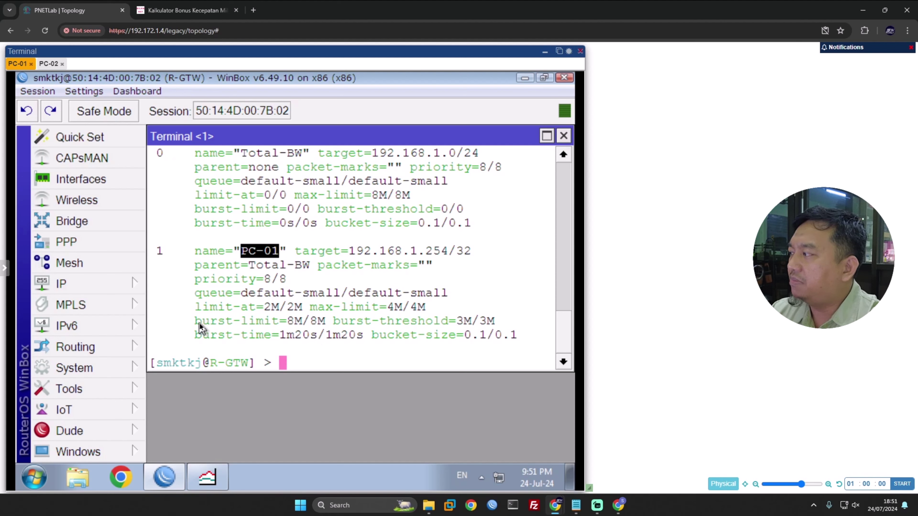
pyautogui.moveTo(200, 325); pyautogui.dragTo(241, 326)
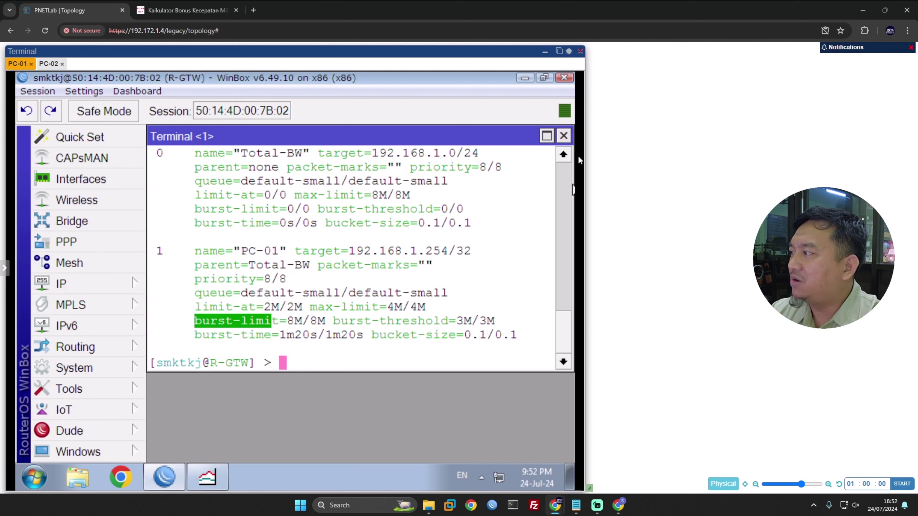
# - Close the router terminal and open the graphical list of simple queues
pyautogui.click(563, 135)
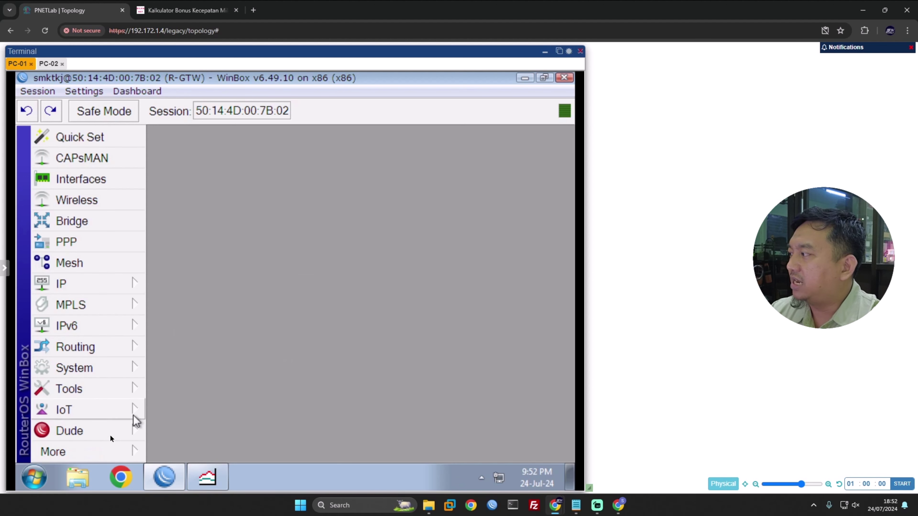
pyautogui.click(89, 460)
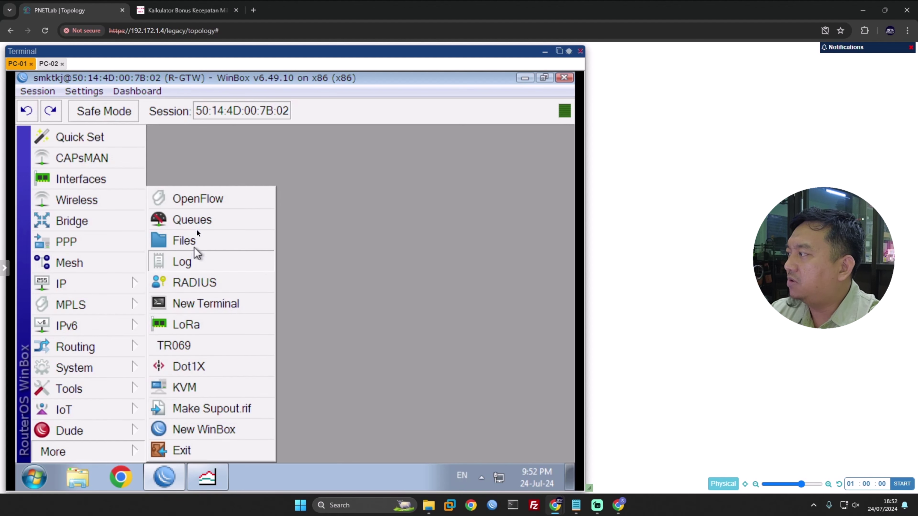
pyautogui.click(195, 220)
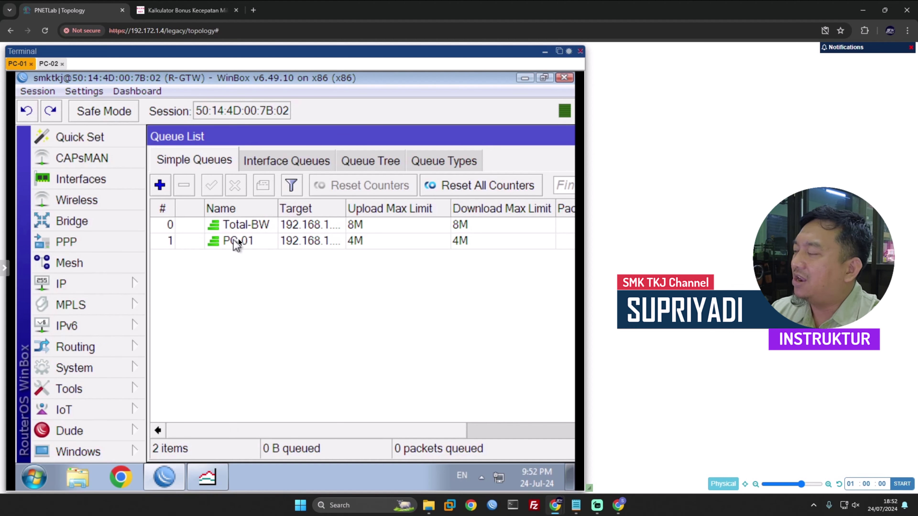
# - Compare the Total-BW and PC-01 queues and change the list's sorting to nest PC-01 under its parent
pyautogui.click(250, 231)
pyautogui.click(246, 242)
pyautogui.click(249, 226)
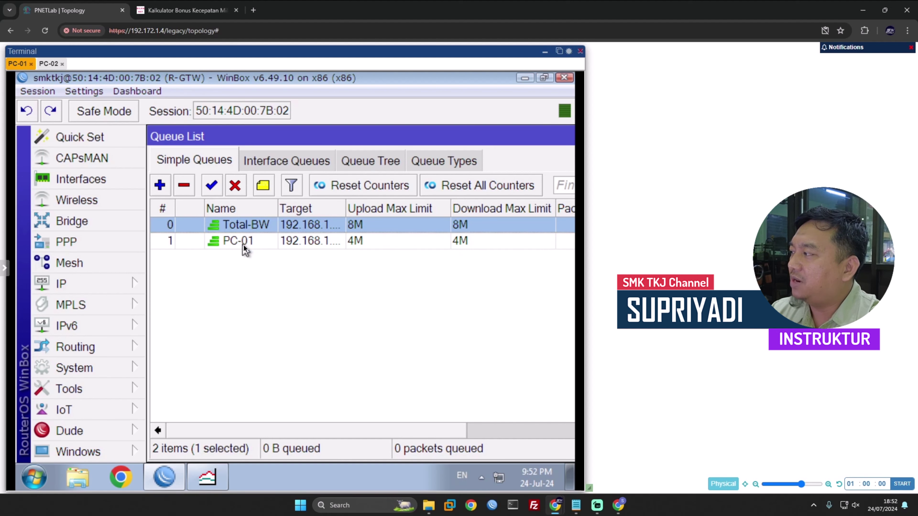
pyautogui.click(243, 245)
pyautogui.click(251, 227)
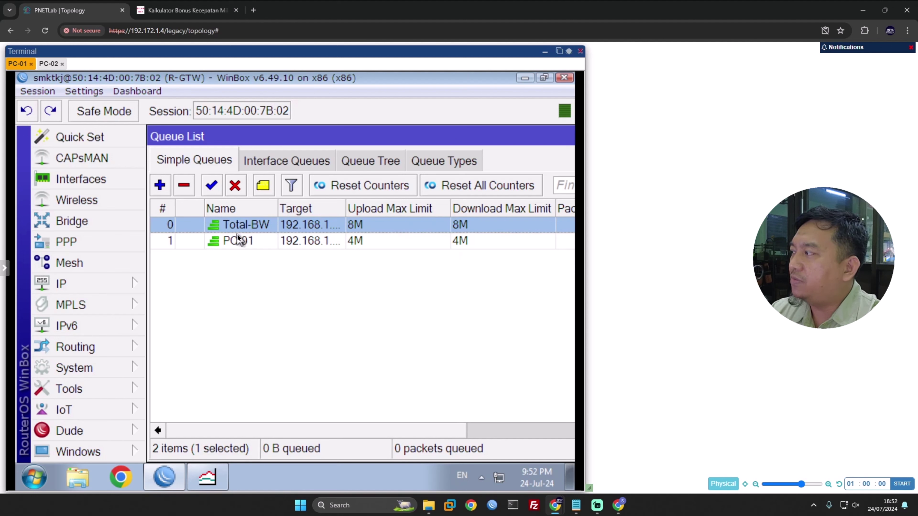
pyautogui.click(164, 208)
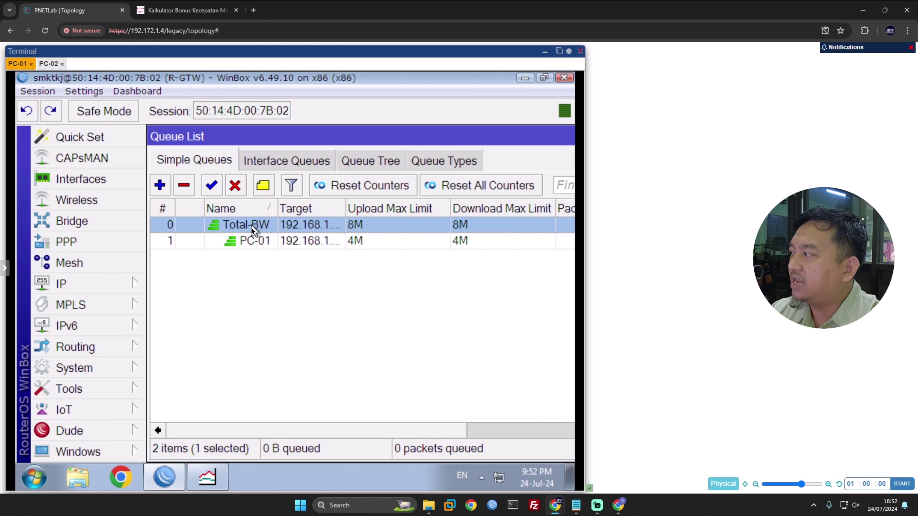
pyautogui.click(252, 241)
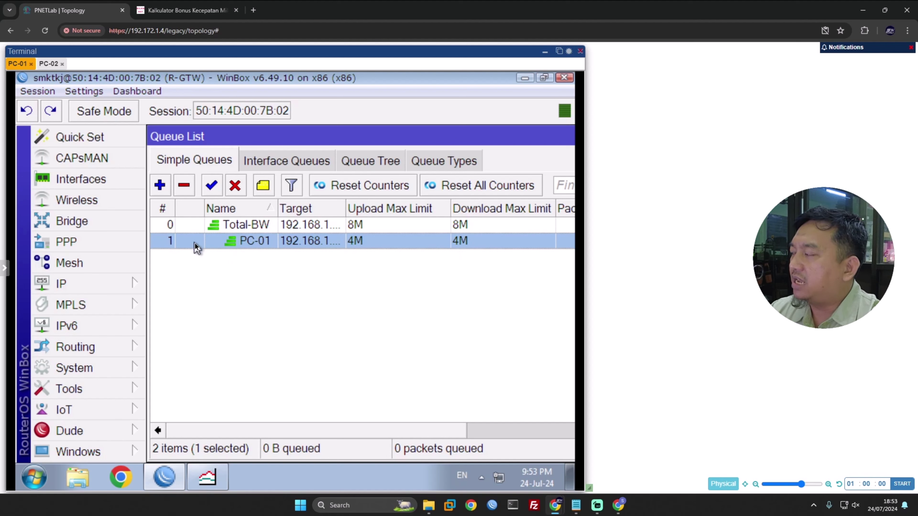
# - Start a new simple queue in a maximized window and name it PC-02
pyautogui.click(160, 185)
pyautogui.click(297, 197)
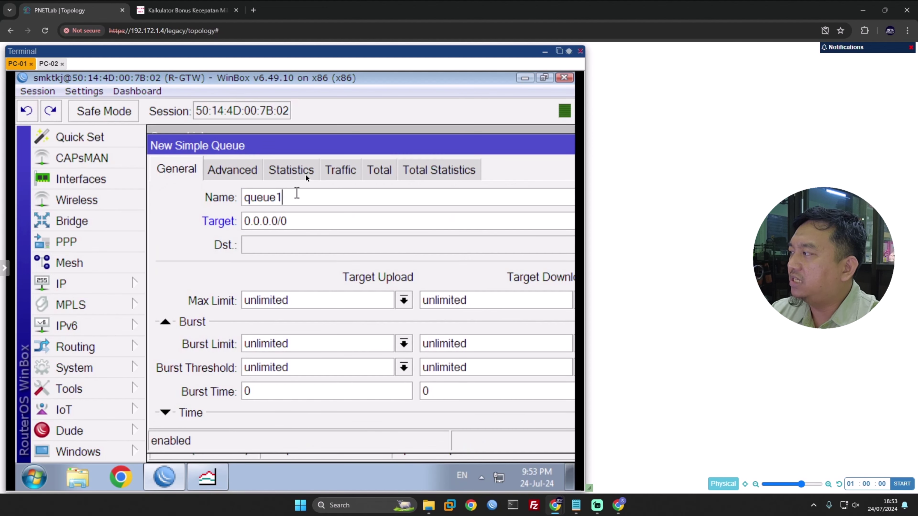
pyautogui.doubleClick(313, 150)
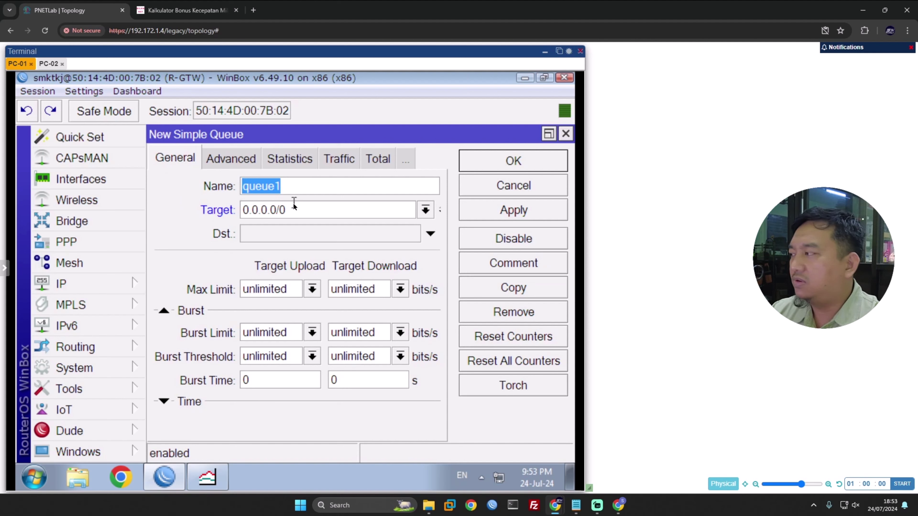
pyautogui.write('P')
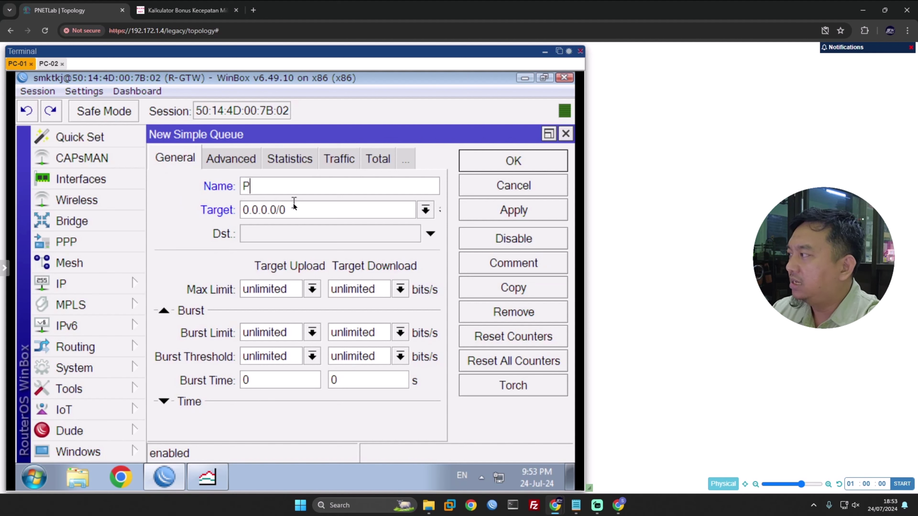
pyautogui.write('C-02')
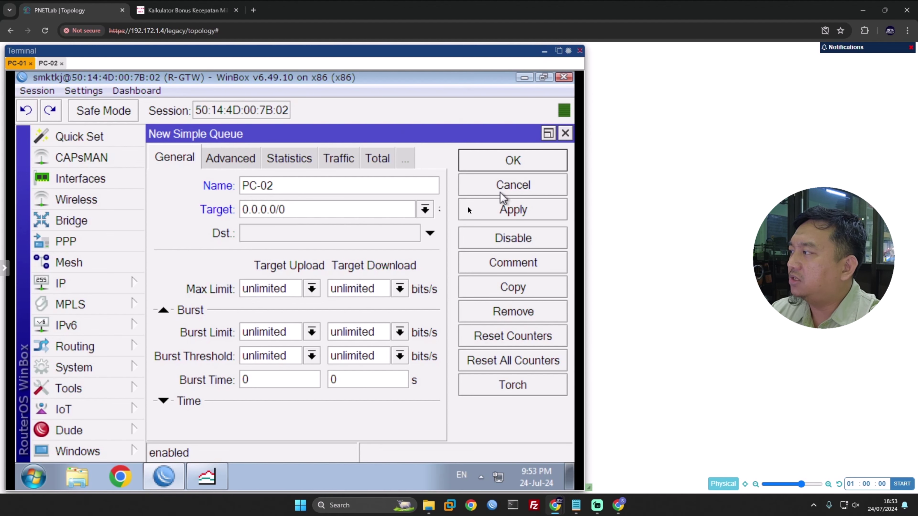
# - Switch to the PC-02 machine and look up its IPv4 address in the Local Area Connection details
pyautogui.click(544, 51)
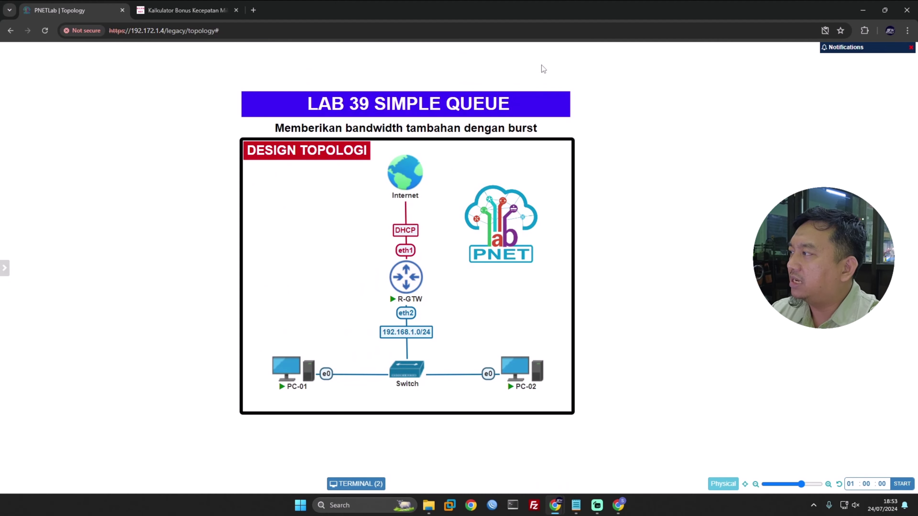
pyautogui.click(517, 376)
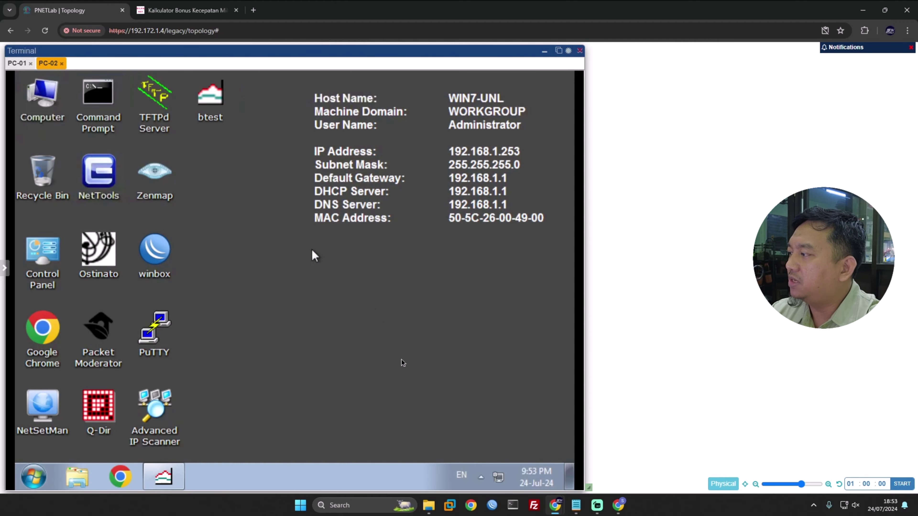
pyautogui.click(497, 479)
pyautogui.click(484, 454)
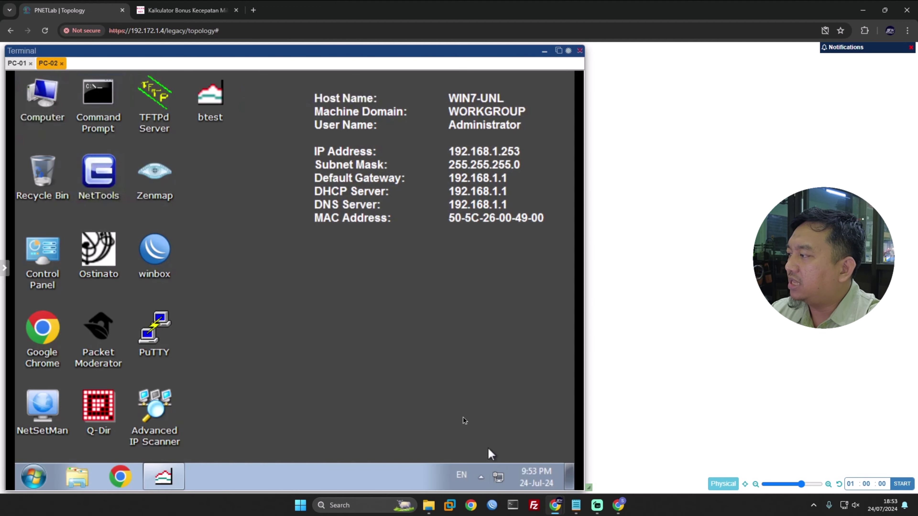
pyautogui.click(474, 238)
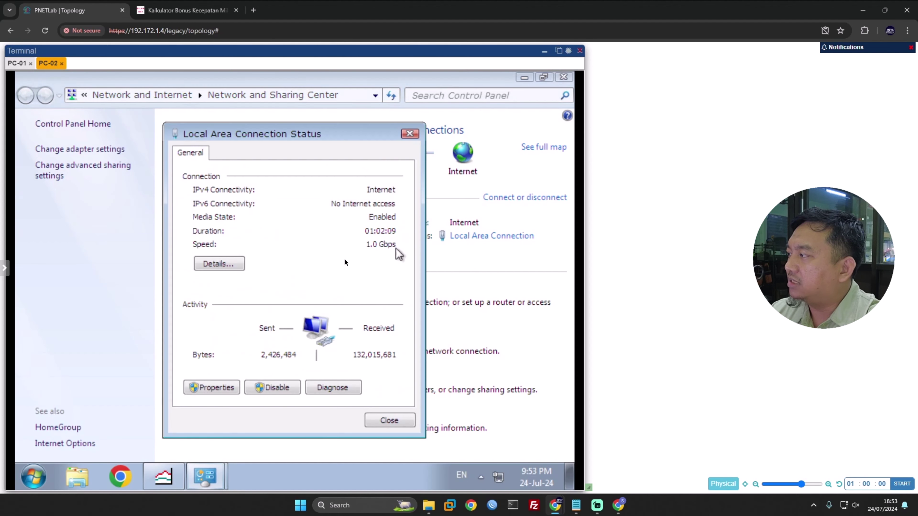
pyautogui.click(218, 265)
pyautogui.click(292, 251)
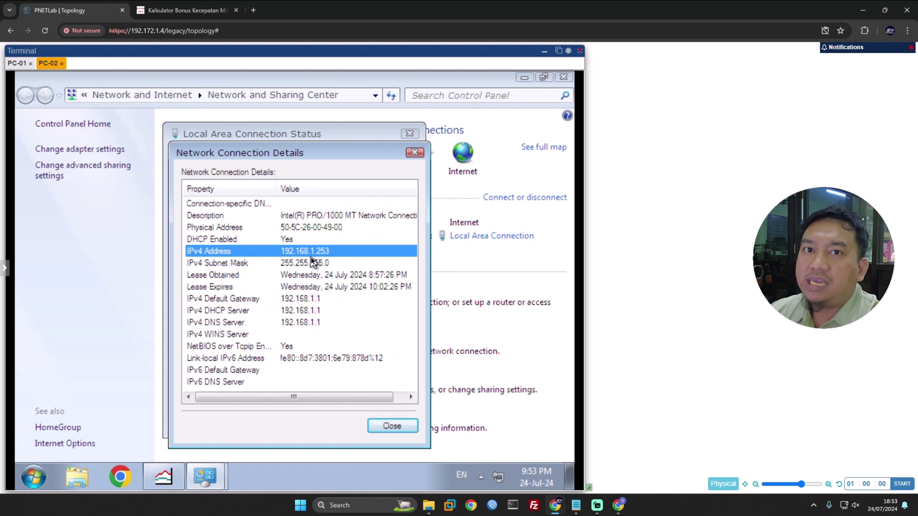
# - Close the network connection details, the connection status and the Network and Sharing Center on PC-02
pyautogui.click(391, 425)
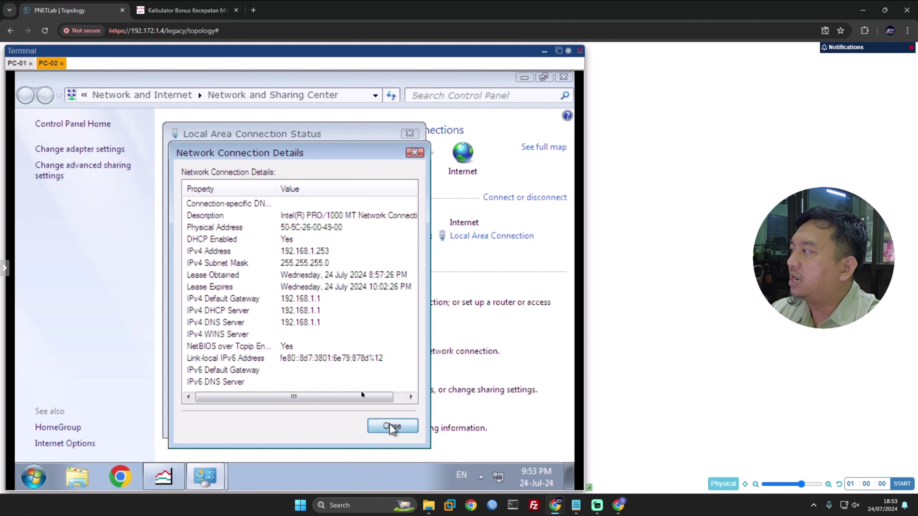
pyautogui.click(393, 423)
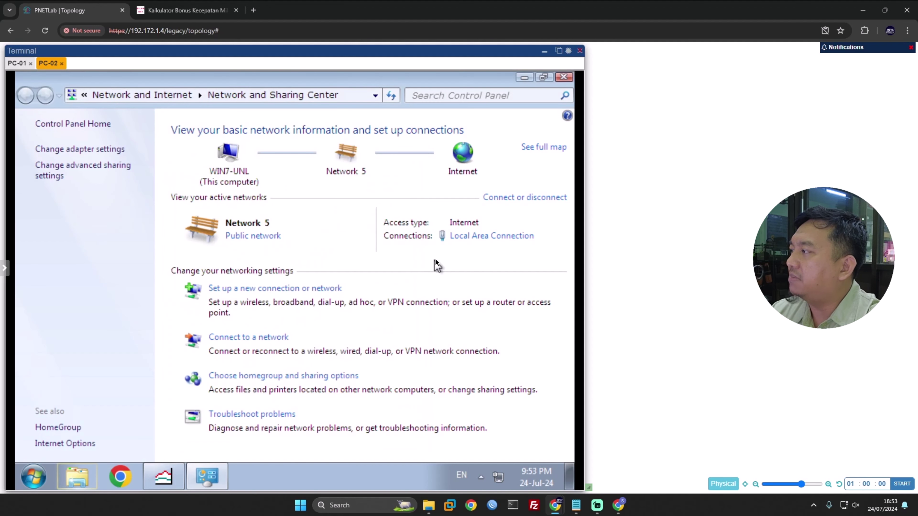
pyautogui.click(564, 77)
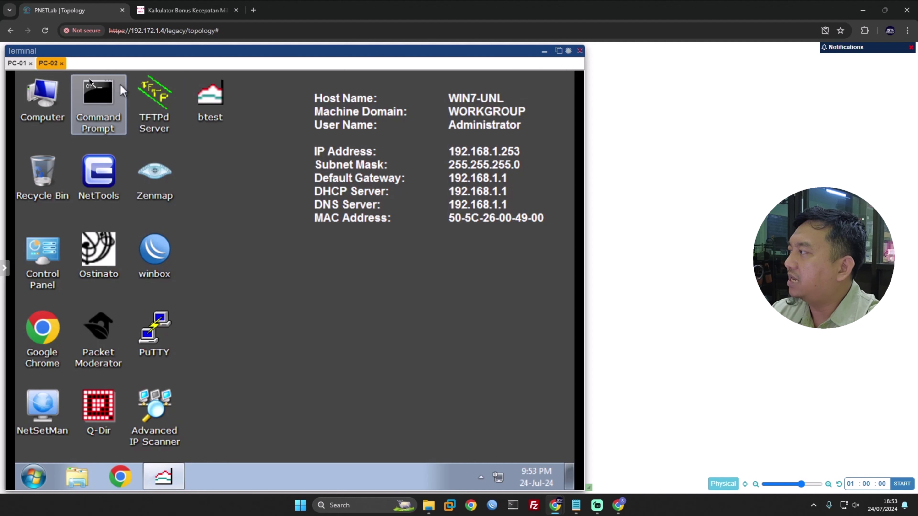
# - Return to the PC-01 machine and set the new PC-02 queue's target to 192.168.1.253
pyautogui.click(19, 63)
pyautogui.moveTo(295, 208); pyautogui.dragTo(219, 209)
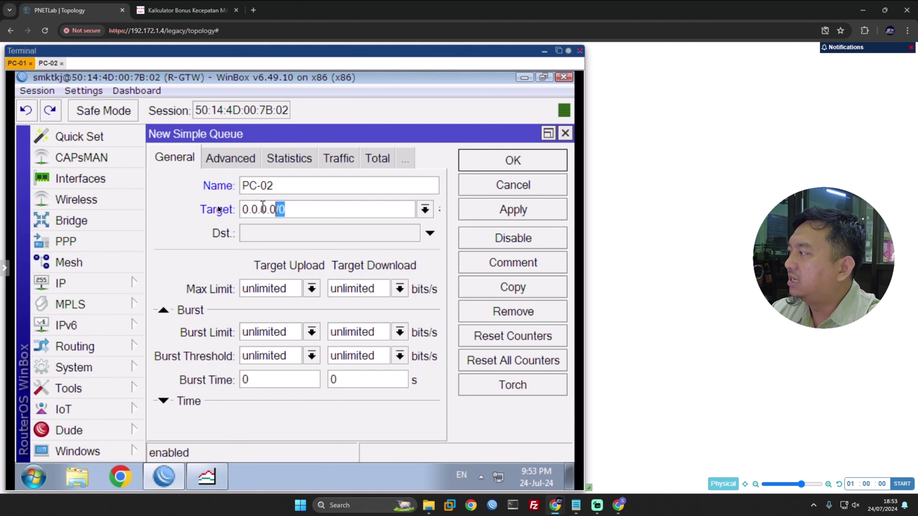
pyautogui.write('192.1')
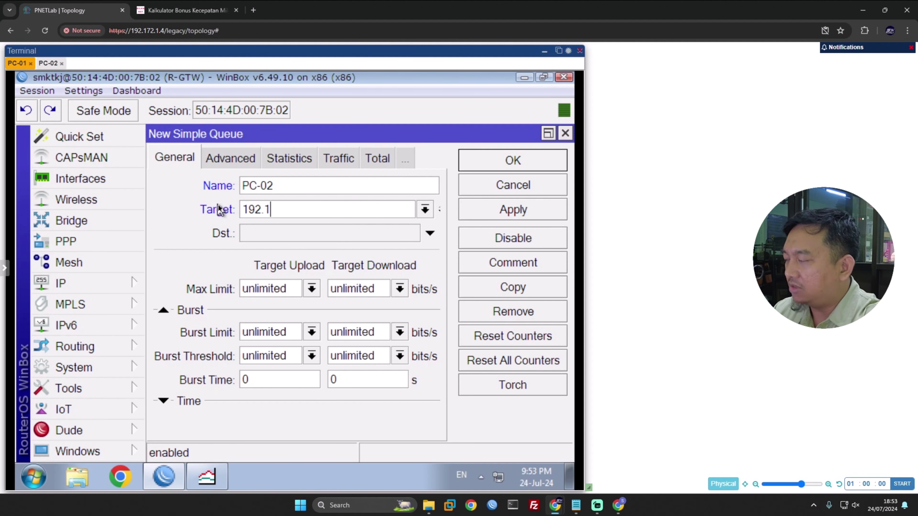
pyautogui.write('68.1.')
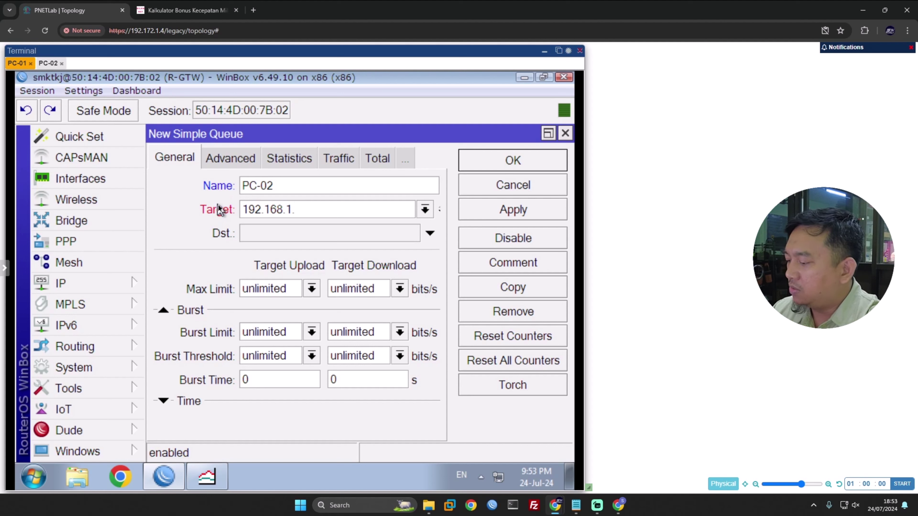
pyautogui.write('253')
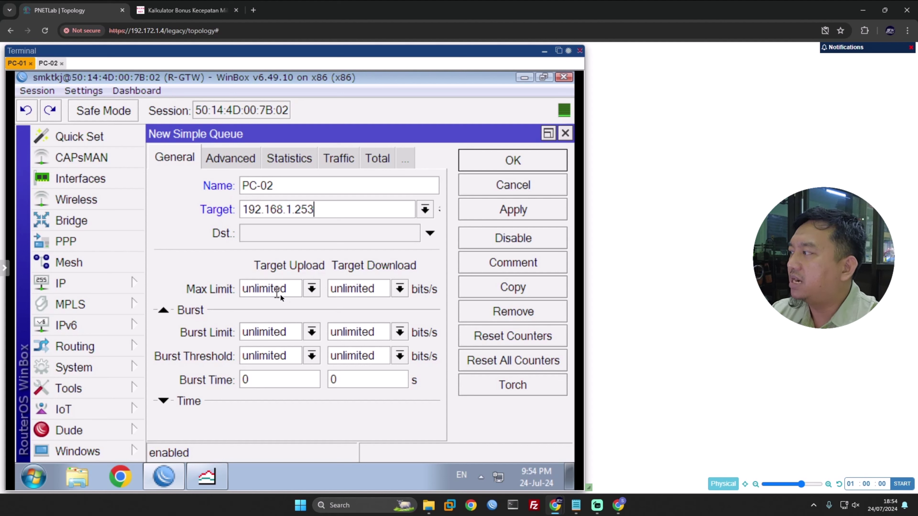
# - Set the PC-02 queue's Max Limit to 4M for both upload and download
pyautogui.click(309, 292)
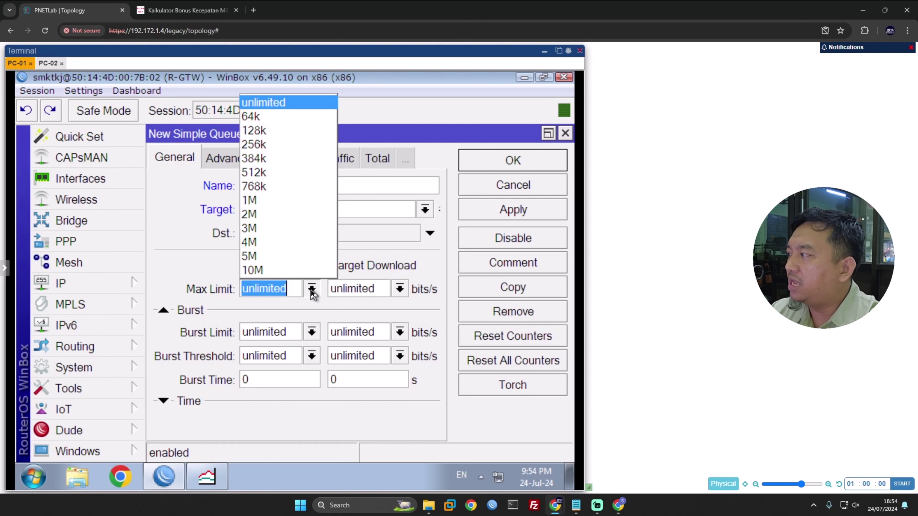
pyautogui.click(279, 243)
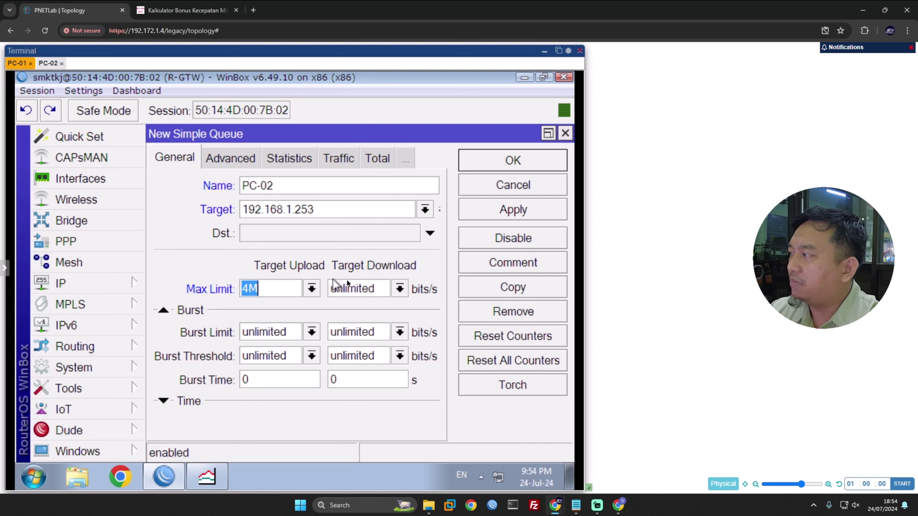
pyautogui.click(400, 289)
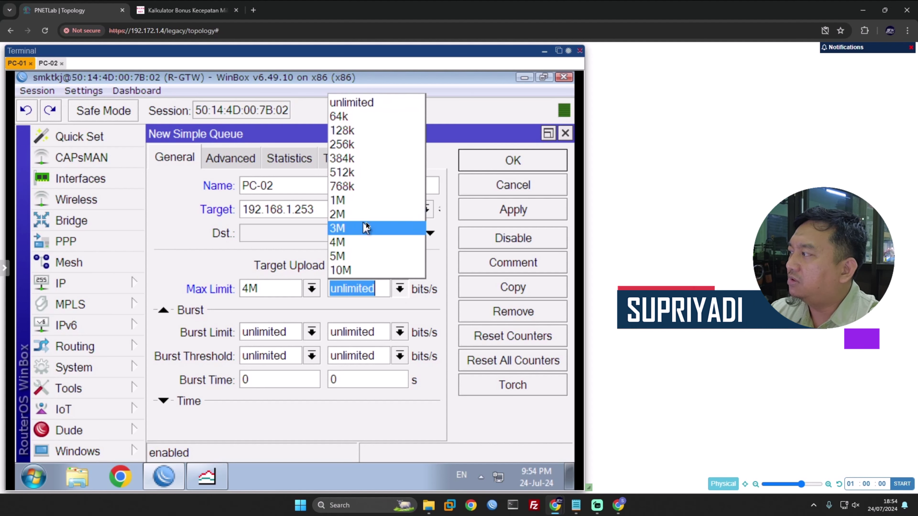
pyautogui.click(365, 242)
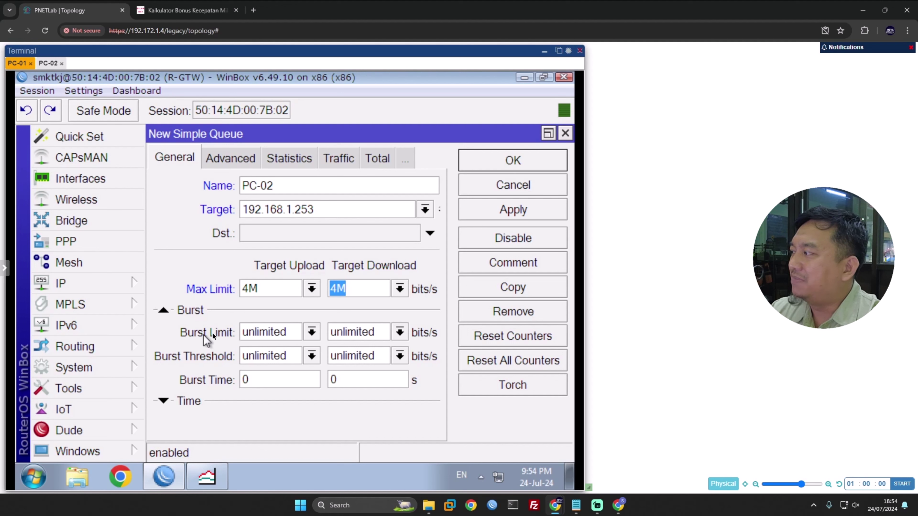
# - Set the PC-02 queue's Burst Limit to 8M for both upload and download
pyautogui.click(311, 332)
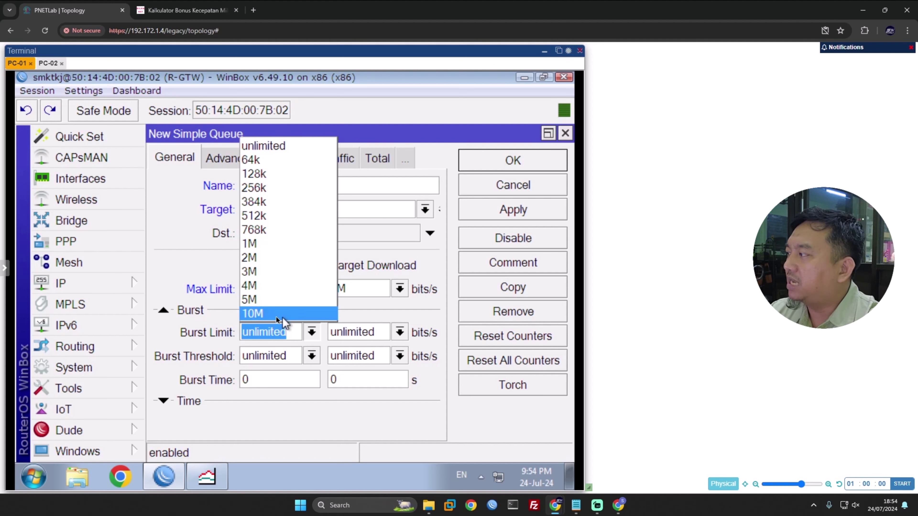
pyautogui.click(270, 334)
pyautogui.moveTo(287, 333); pyautogui.dragTo(247, 333)
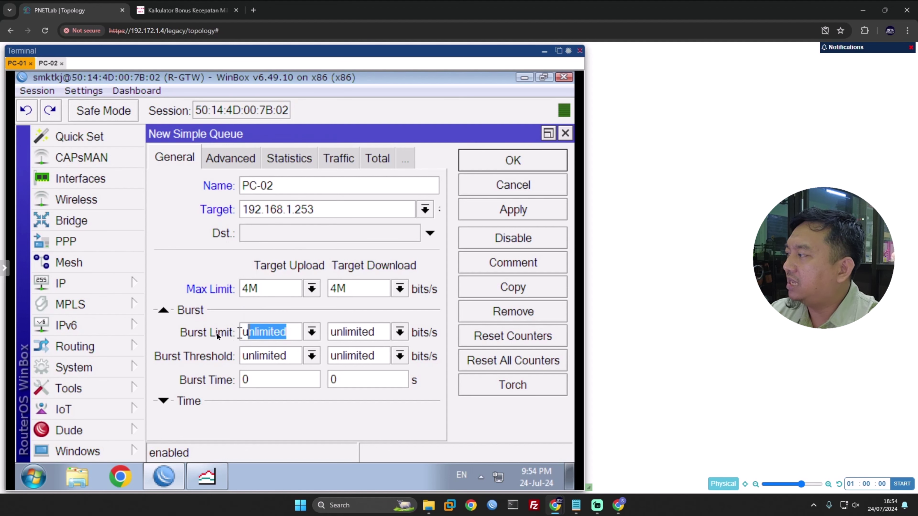
pyautogui.write('8m')
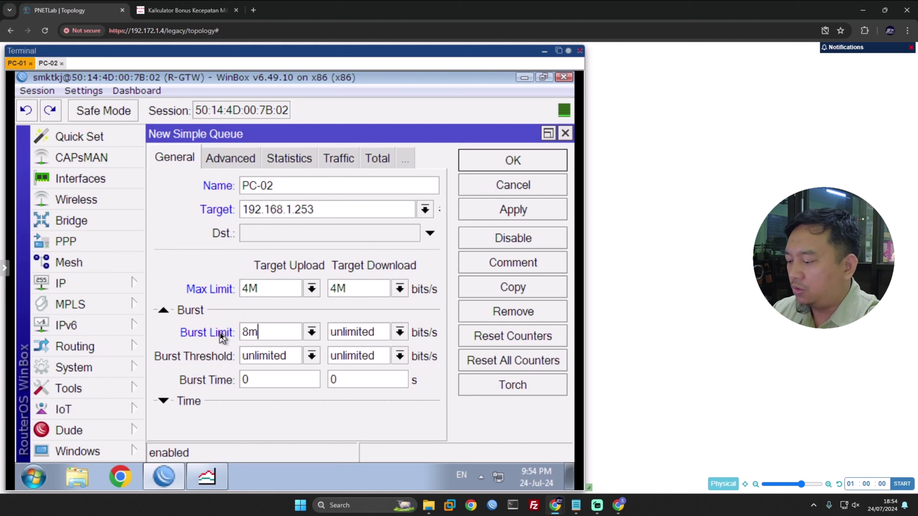
pyautogui.press('BackSpace')
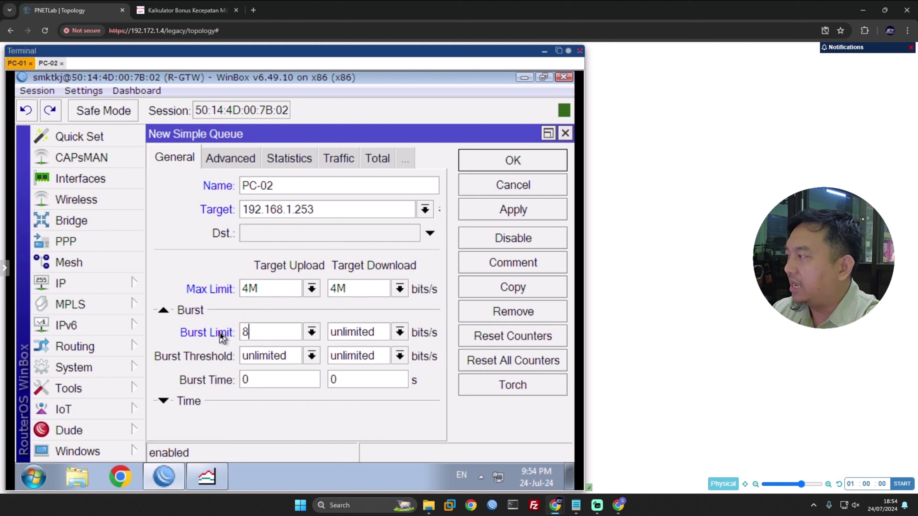
pyautogui.write('M')
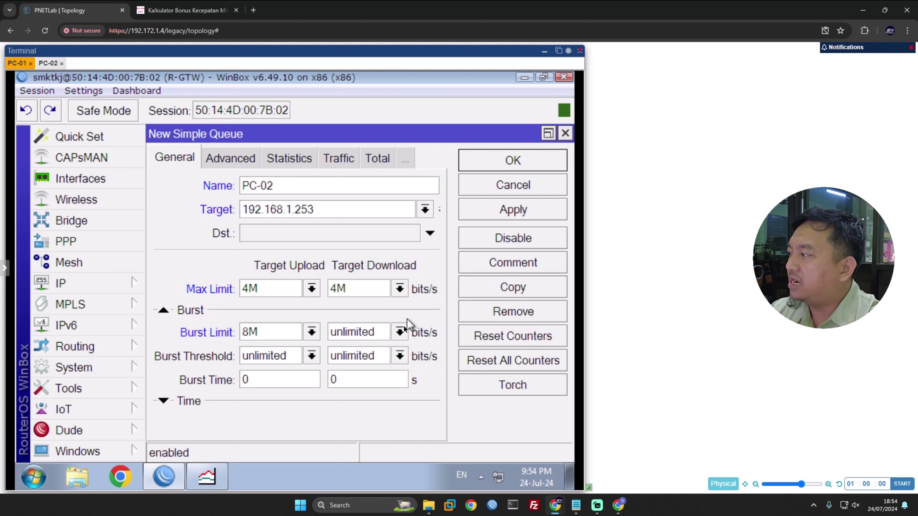
pyautogui.press('Tab')
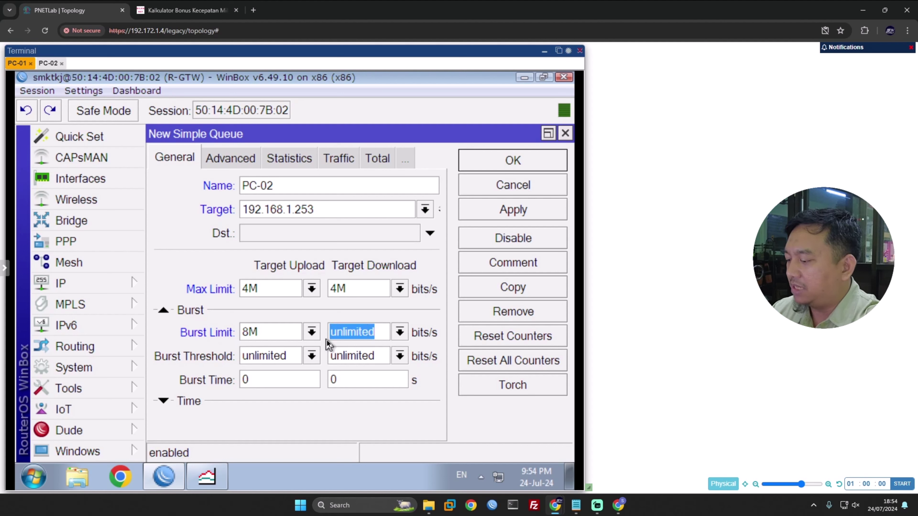
pyautogui.write('8M')
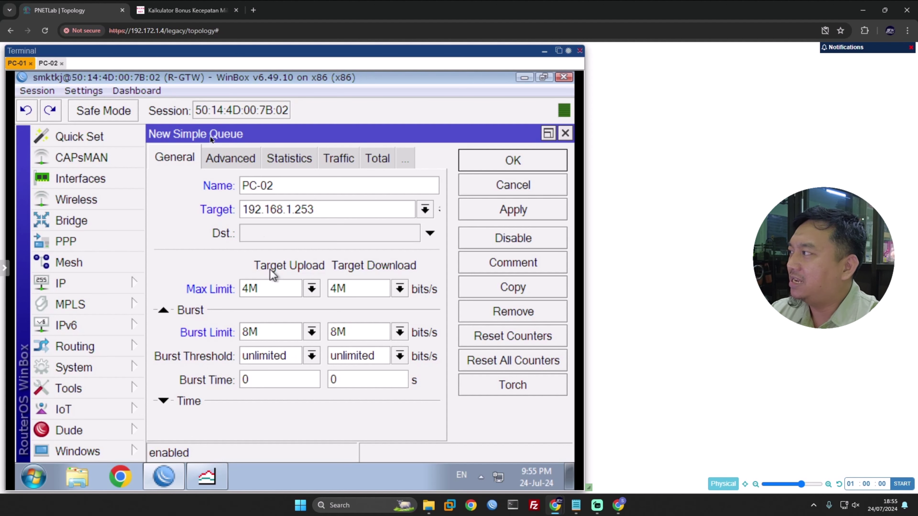
# - Look up the Burst Threshold in the web burst calculator and set it to 3M for the queue's upload and download
pyautogui.click(185, 10)
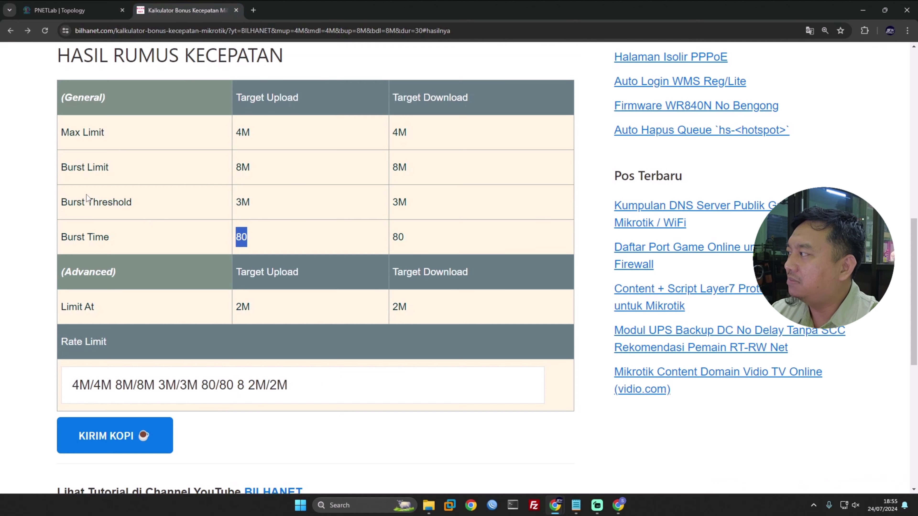
pyautogui.doubleClick(244, 202)
pyautogui.click(72, 10)
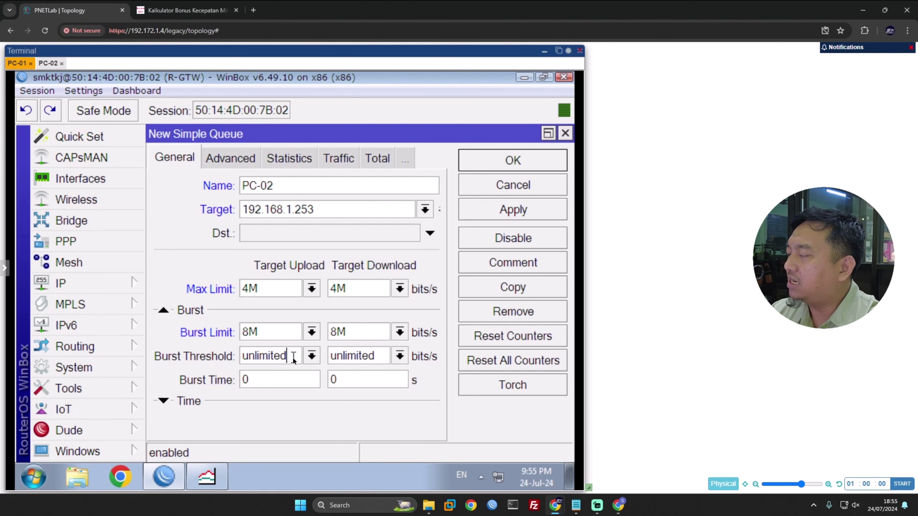
pyautogui.moveTo(293, 357); pyautogui.dragTo(205, 347)
pyautogui.write('3M')
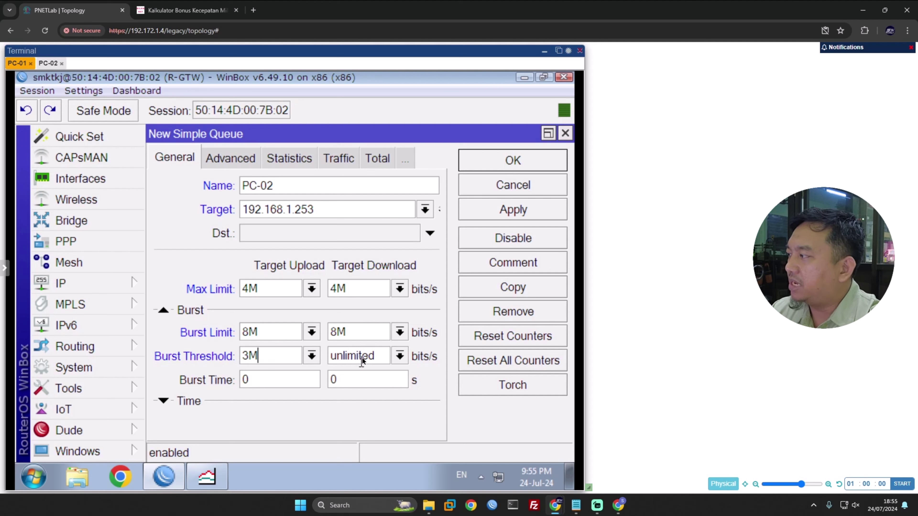
pyautogui.moveTo(377, 357); pyautogui.dragTo(322, 360)
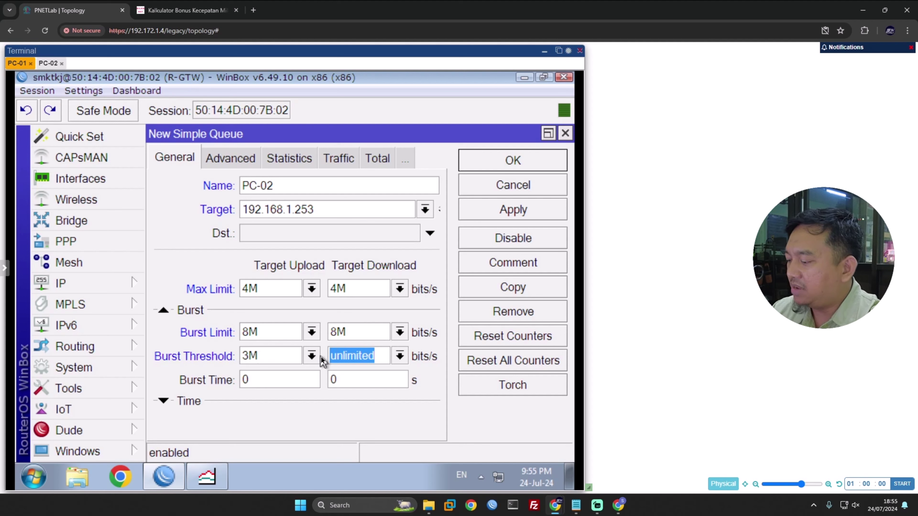
pyautogui.write('3M')
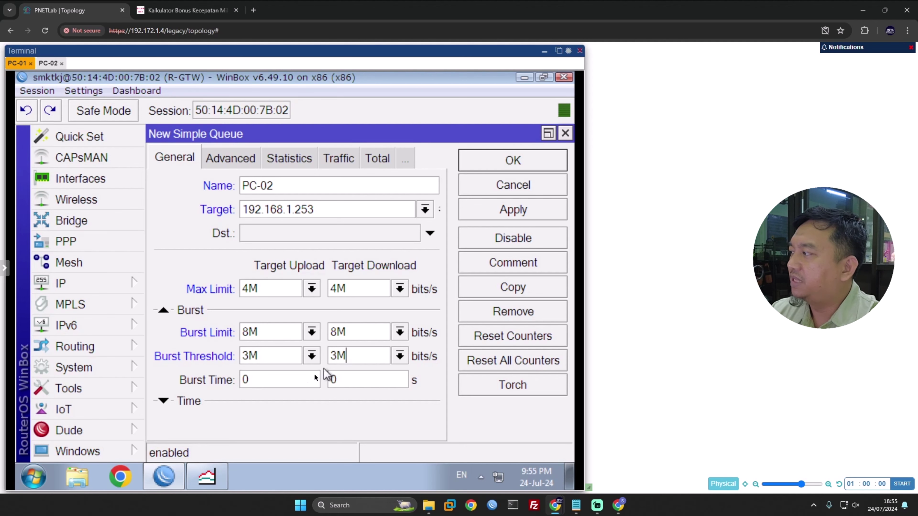
# - Look up the Burst Time in the web burst calculator and set it to 80 seconds for the queue's upload and download
pyautogui.doubleClick(260, 384)
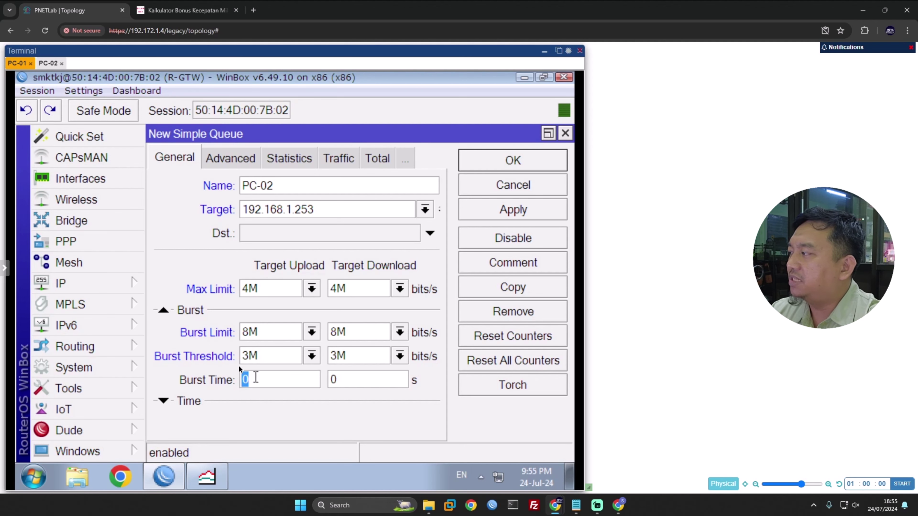
pyautogui.click(182, 10)
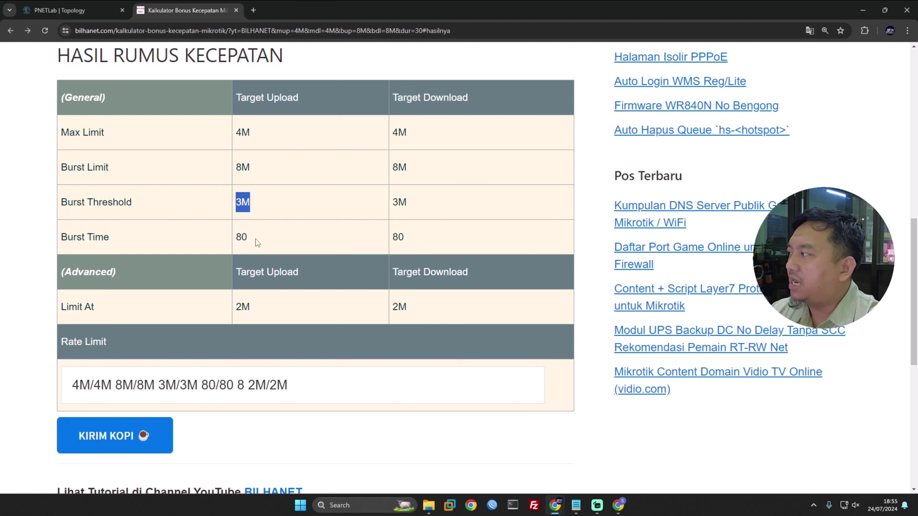
pyautogui.doubleClick(241, 238)
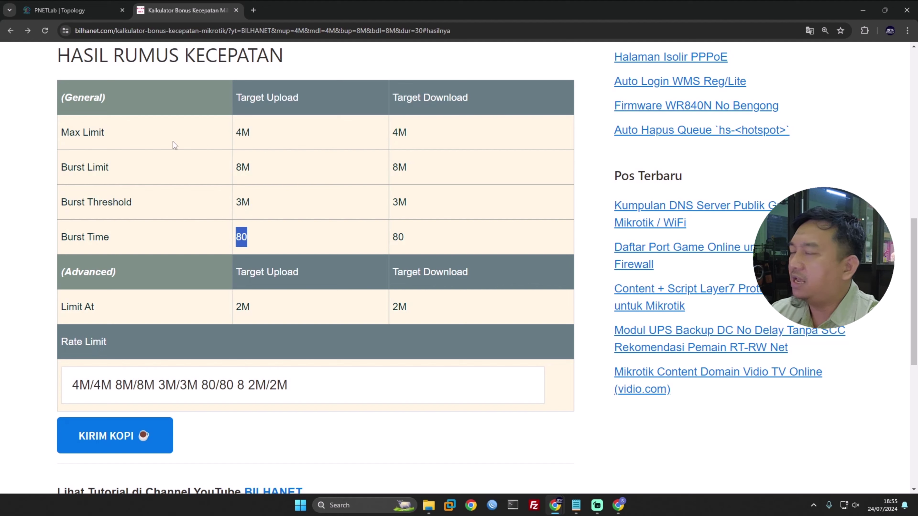
pyautogui.click(58, 11)
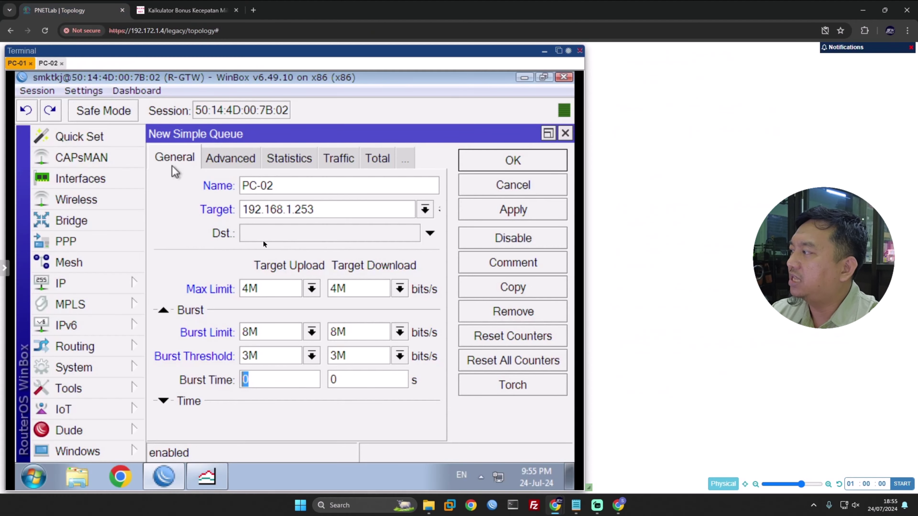
pyautogui.write('80')
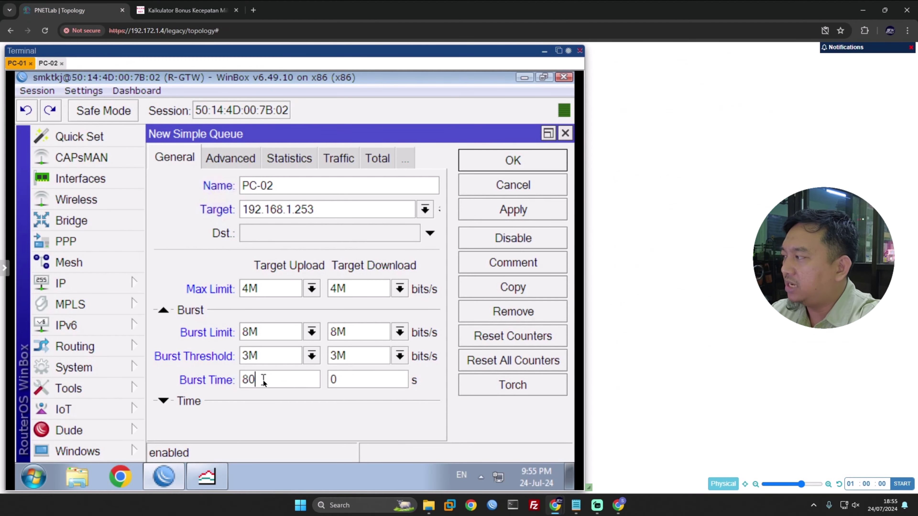
pyautogui.click(336, 380)
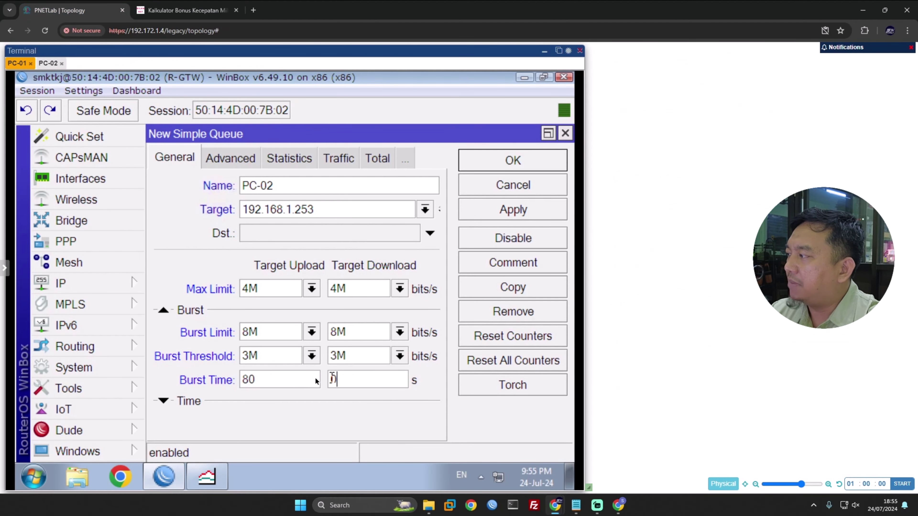
pyautogui.write('80')
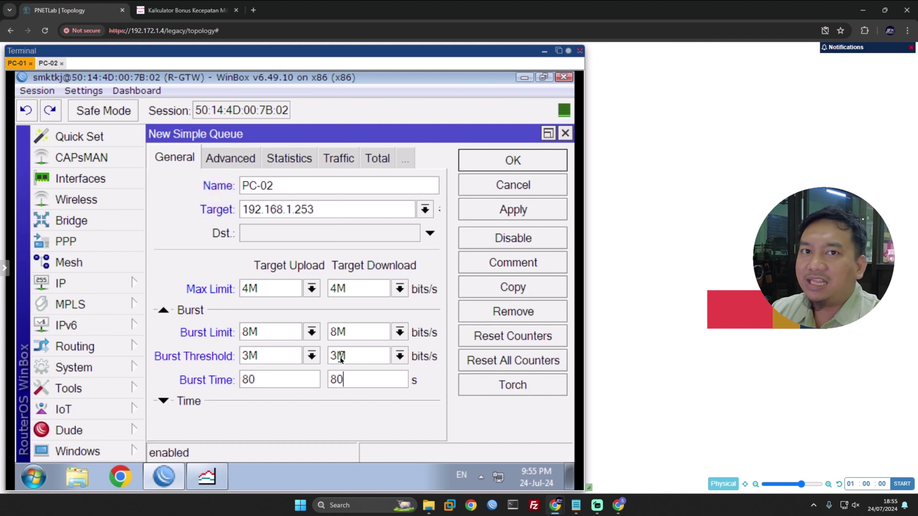
# - Look up the Limit At value in the web burst calculator and set it to 2M for the PC-02 queue's upload and download
pyautogui.click(228, 159)
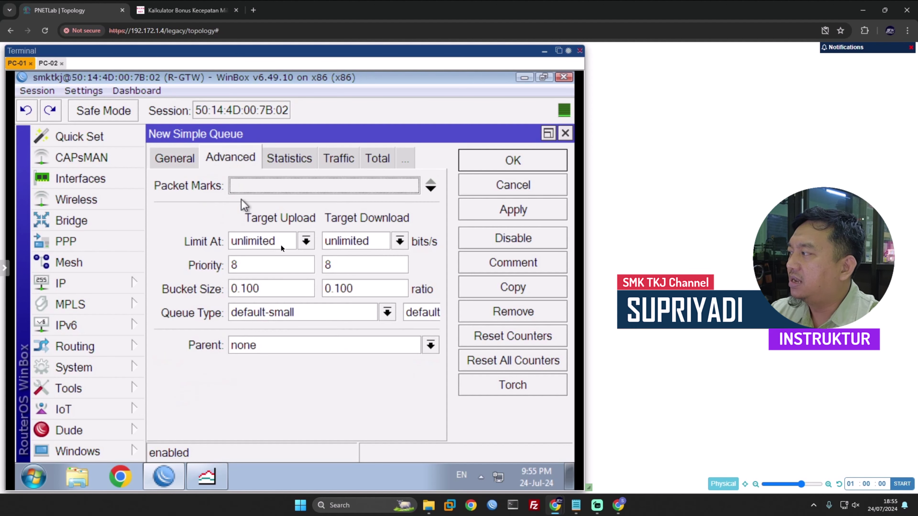
pyautogui.click(304, 243)
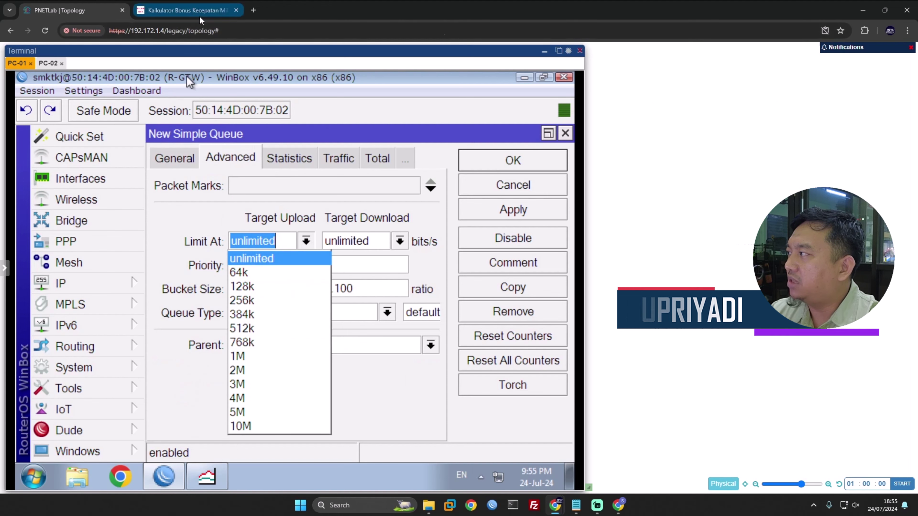
pyautogui.hotkey('ctrl', 'Tab')
pyautogui.doubleClick(240, 307)
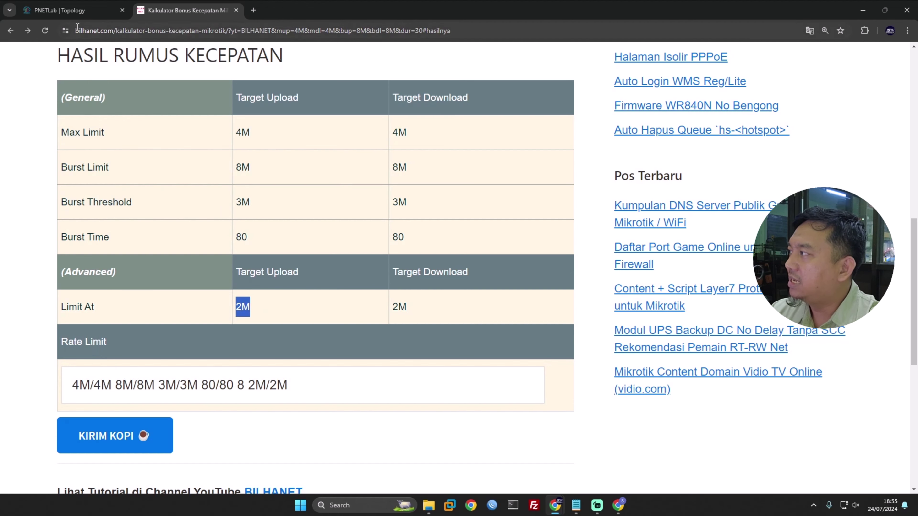
pyautogui.click(83, 11)
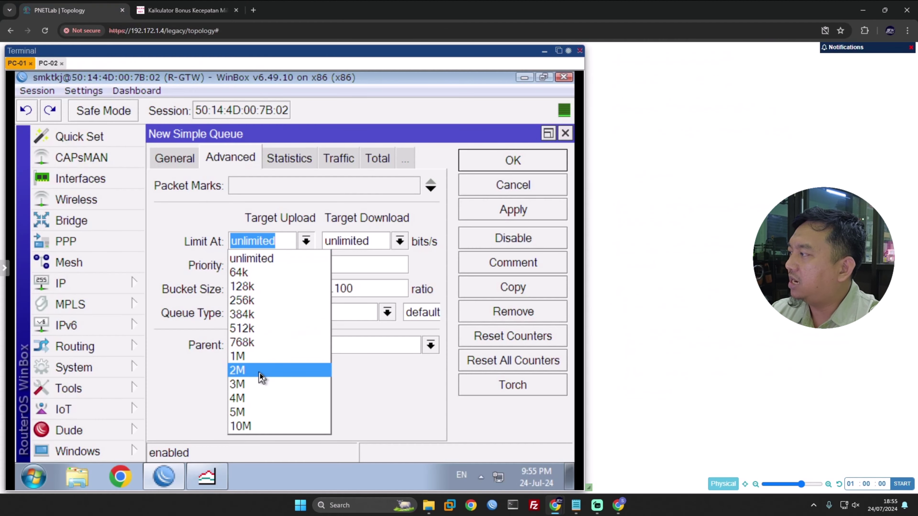
pyautogui.click(258, 364)
pyautogui.click(399, 240)
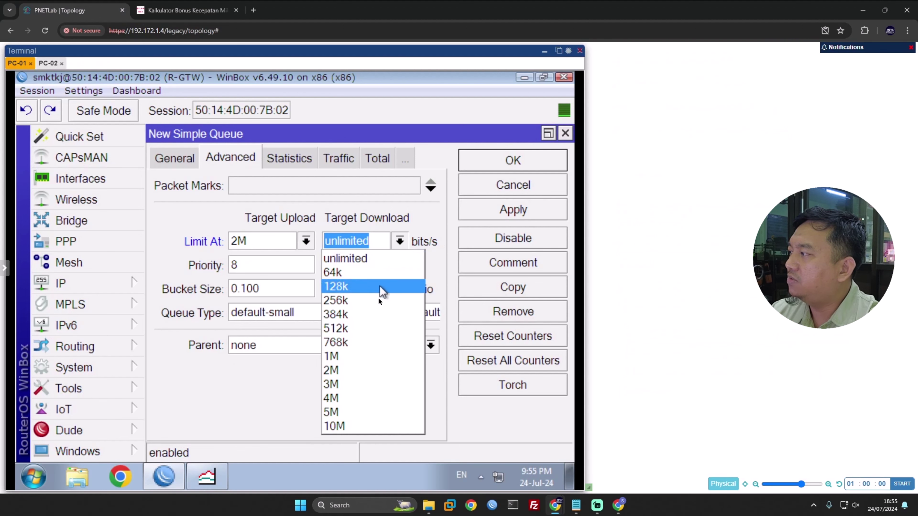
pyautogui.click(379, 371)
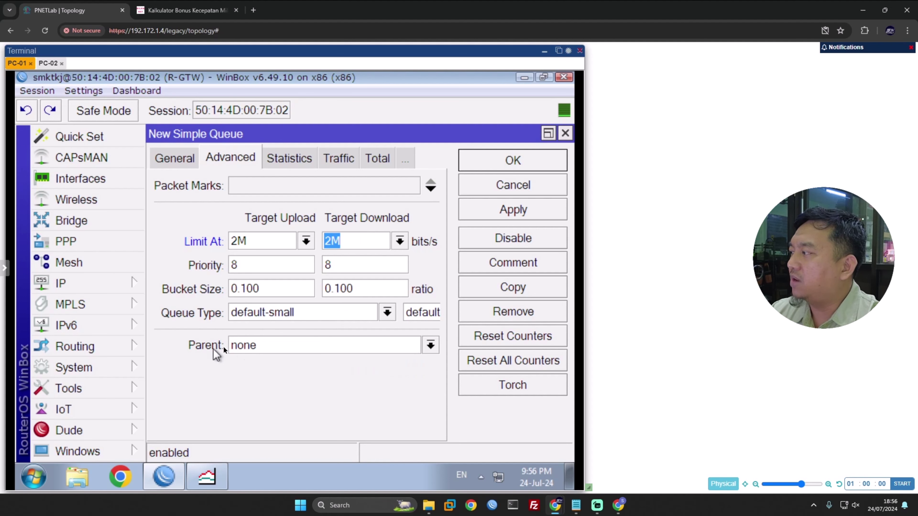
# - Assign Total-BW as the parent of the PC-02 queue and save the new queue
pyautogui.click(288, 347)
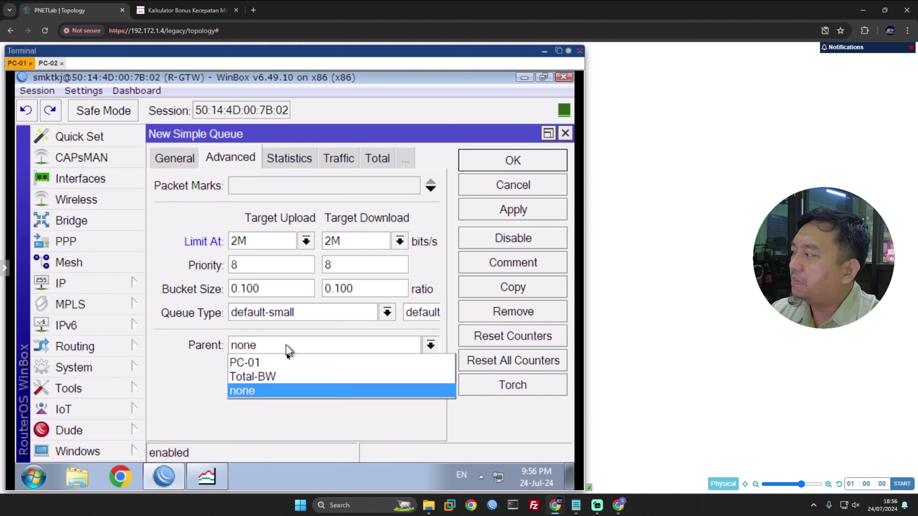
pyautogui.click(289, 376)
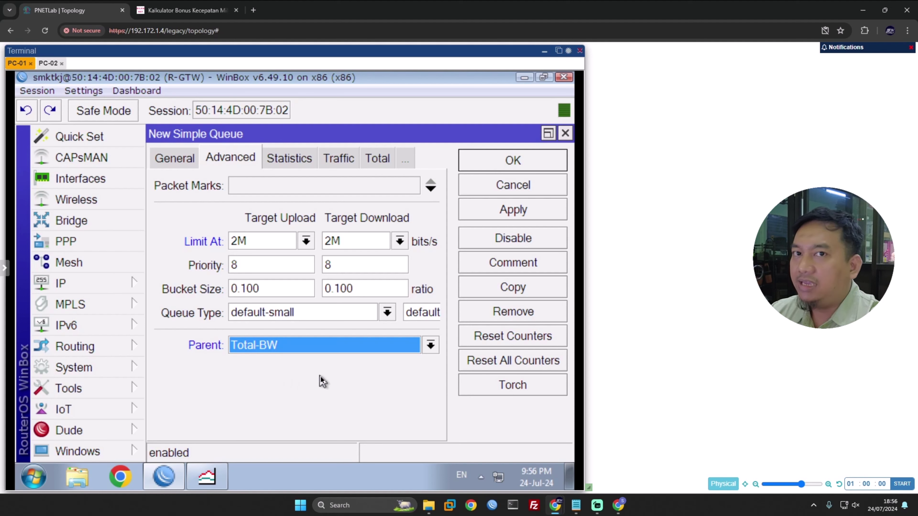
pyautogui.click(491, 214)
pyautogui.click(509, 160)
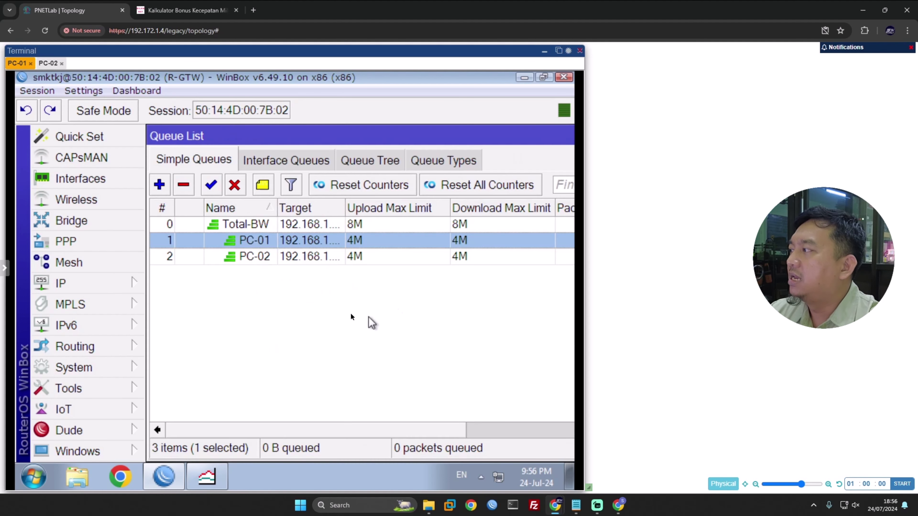
# - Select the PC-02 queue and widen the Target column of the simple queue list to show the full addresses
pyautogui.click(280, 258)
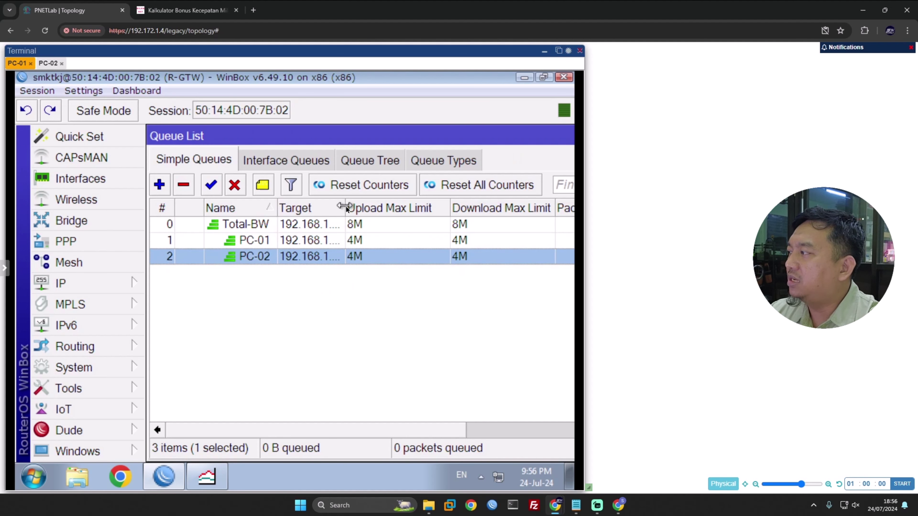
pyautogui.moveTo(345, 206); pyautogui.dragTo(377, 208)
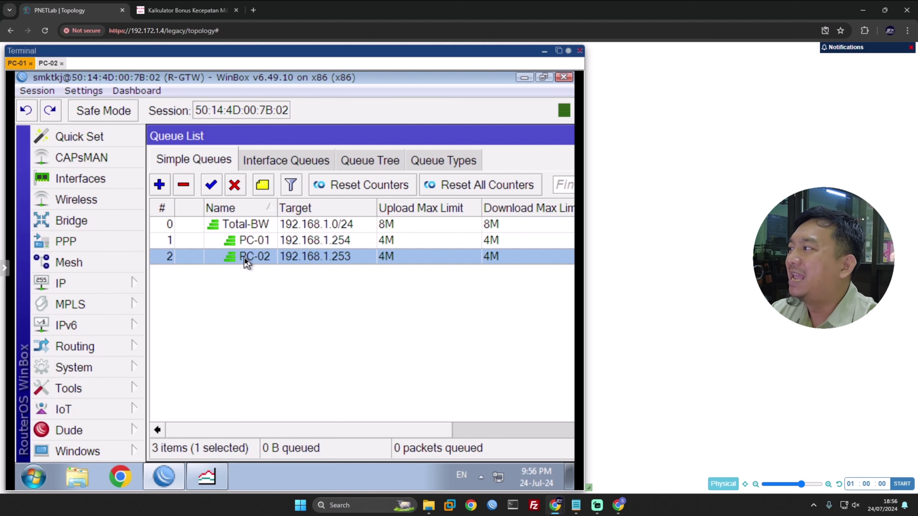
# - Minimize WinBox, switch to the MikroTik Bandwidth Test window on PC-01 and select the text in its User field
pyautogui.click(528, 78)
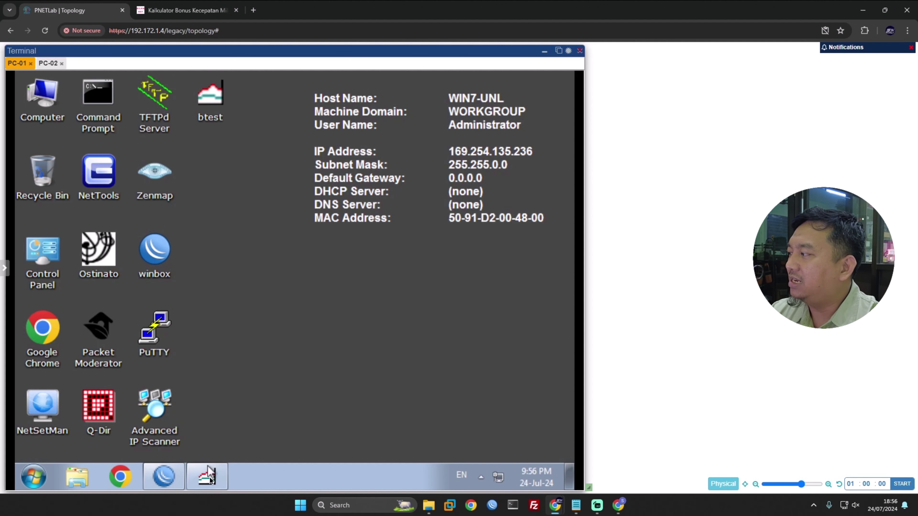
pyautogui.click(207, 476)
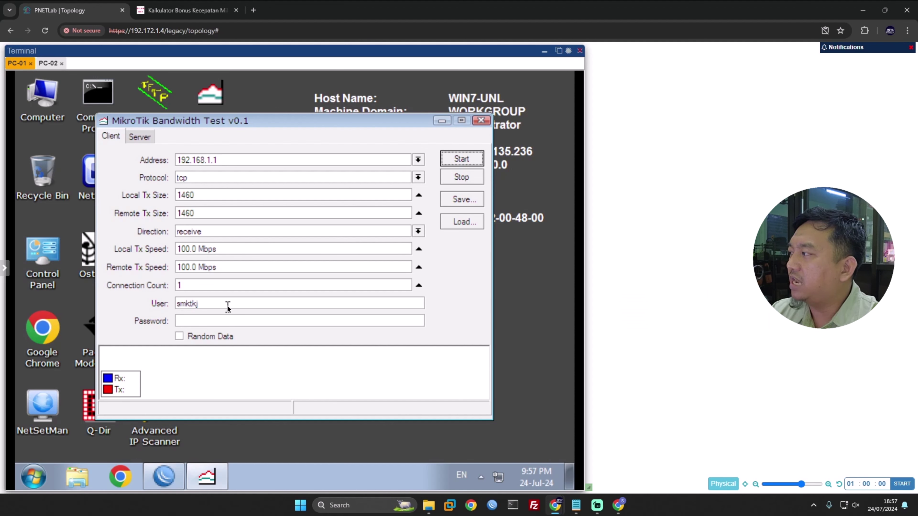
pyautogui.moveTo(227, 305); pyautogui.dragTo(165, 303)
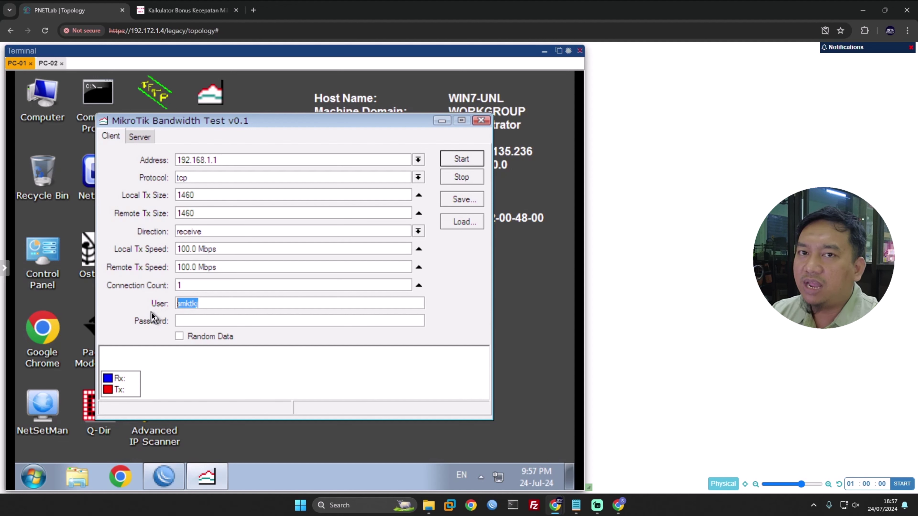